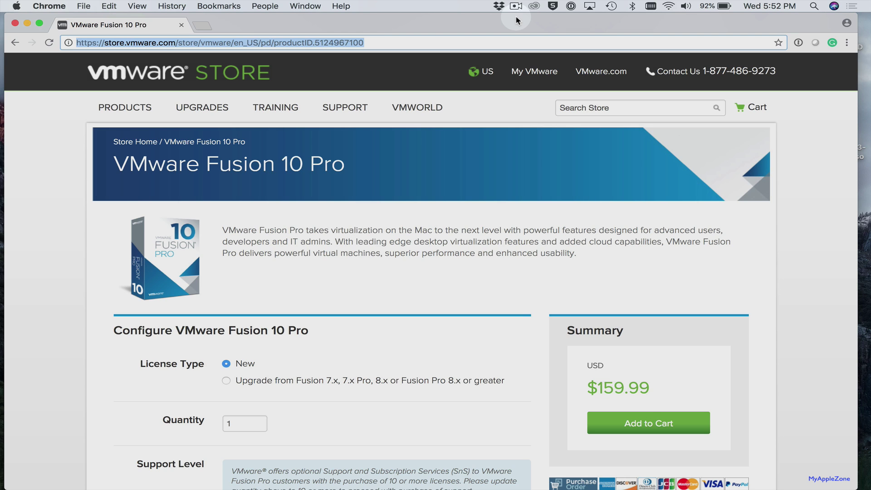
# Open the Mac's Security & Privacy system settings, then close them and return to the browser
pyautogui.moveTo(124, 107)
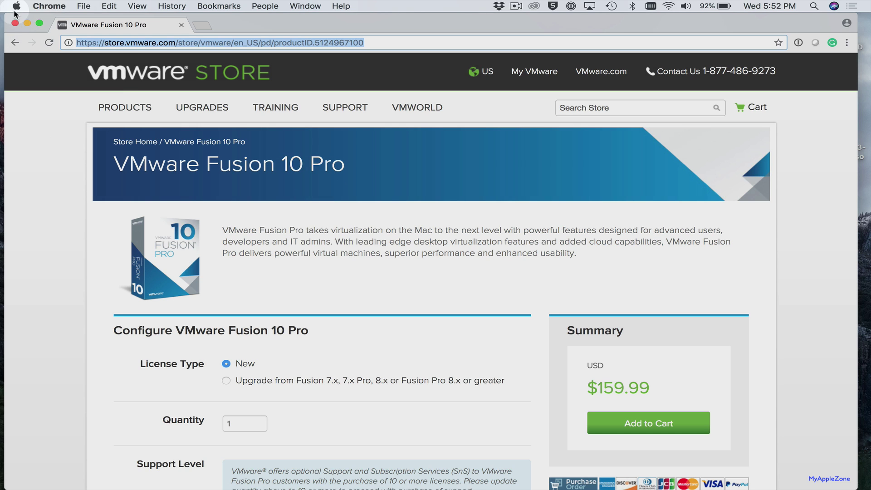
pyautogui.click(17, 6)
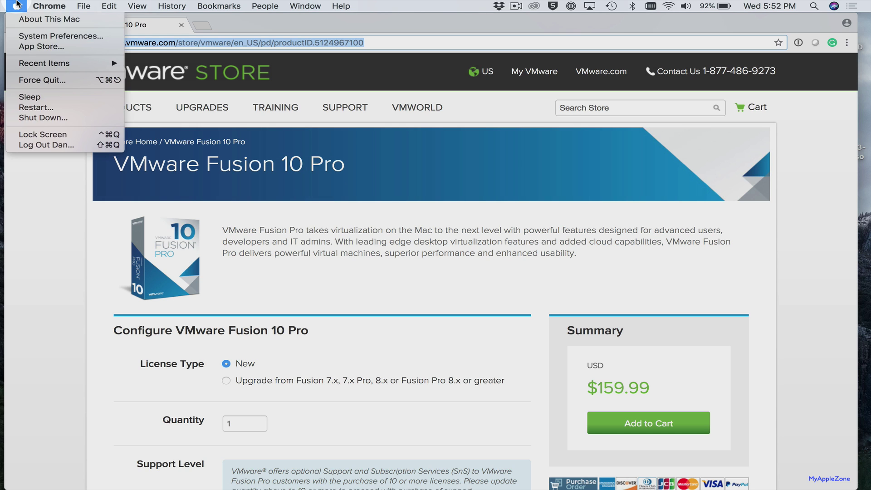
pyautogui.click(19, 35)
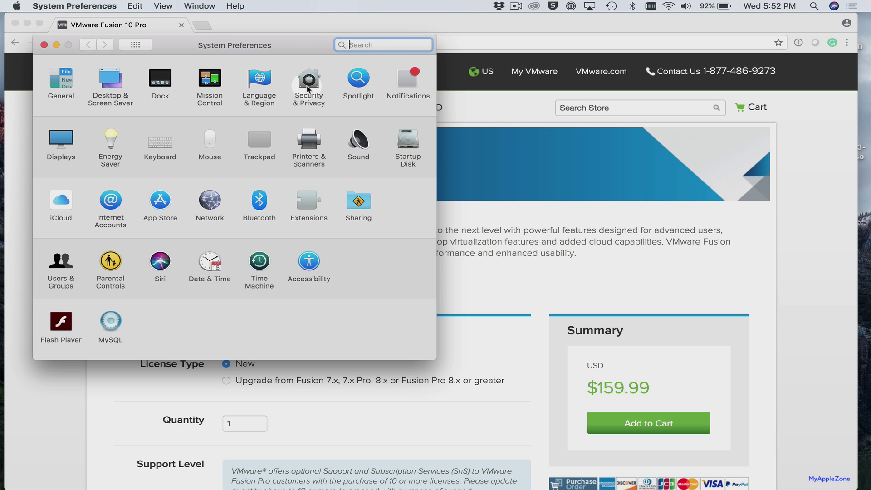
pyautogui.click(308, 86)
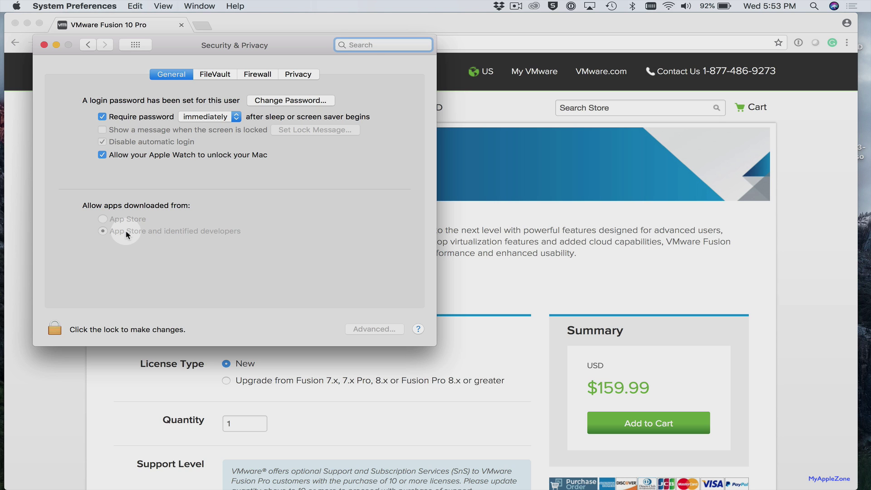
pyautogui.click(44, 45)
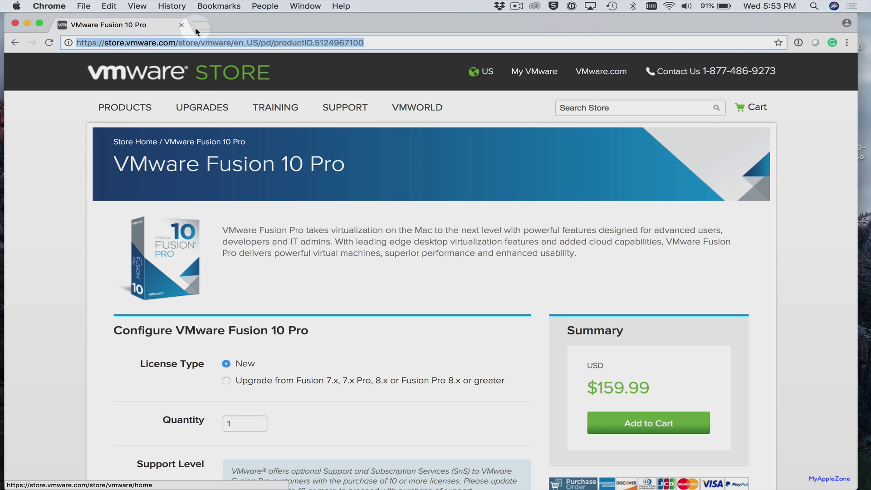
# Load google.com and search for 'vm fusion download'
pyautogui.write('google.com')
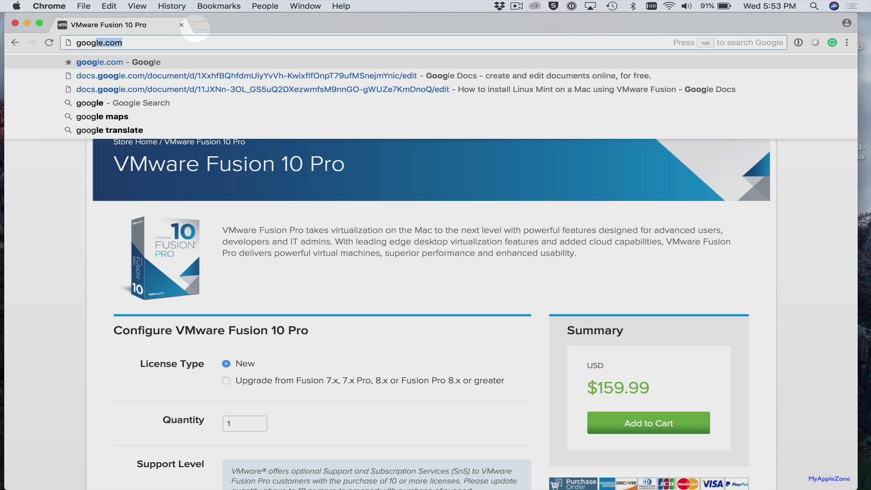
pyautogui.press('Return')
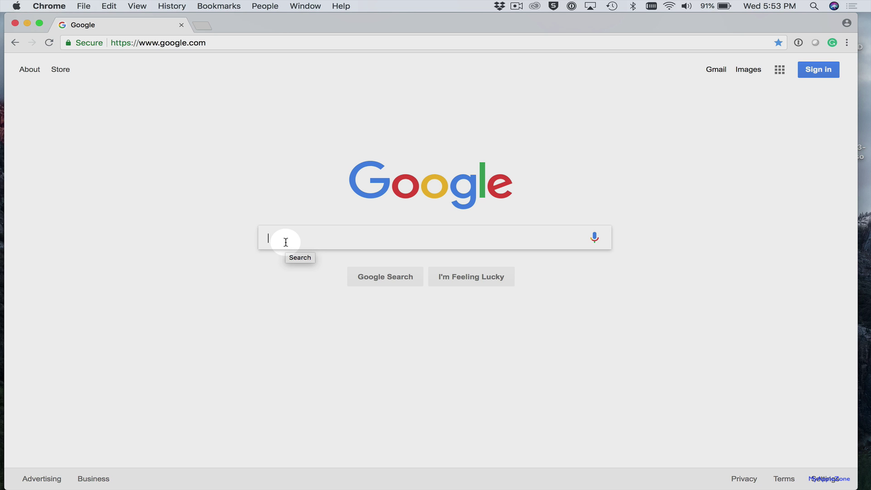
pyautogui.write('vn')
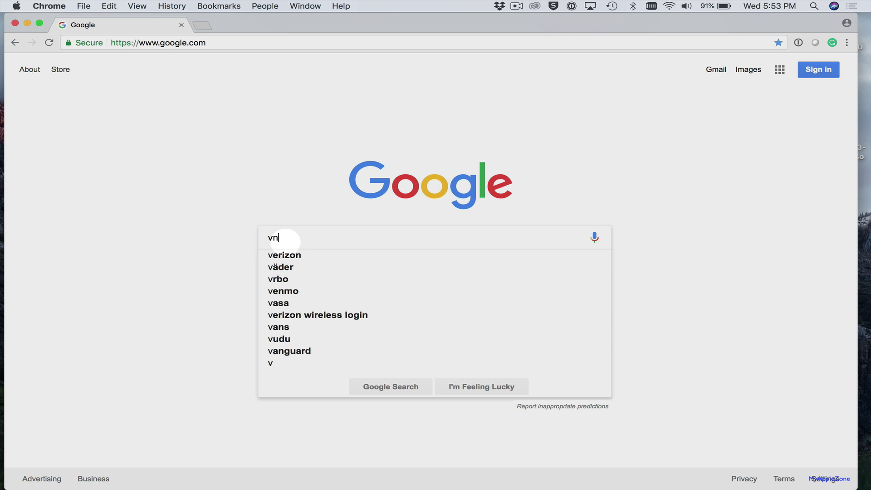
pyautogui.press('BackSpace')
pyautogui.write('m f')
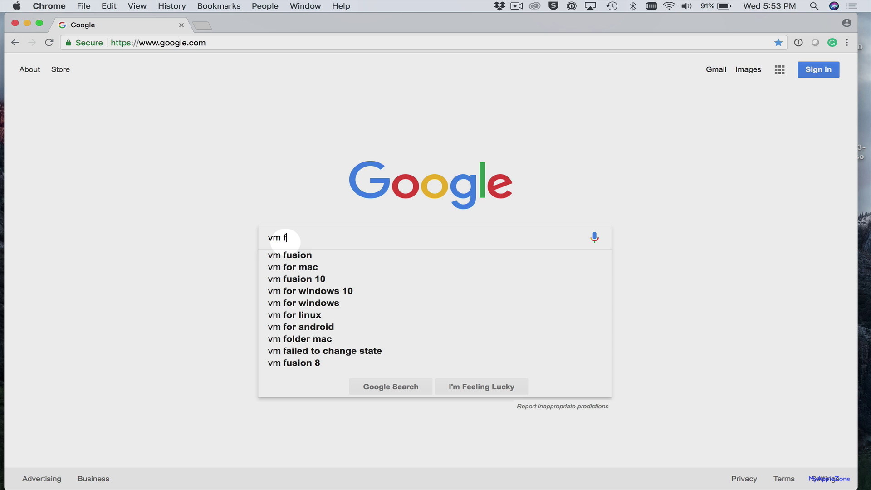
pyautogui.write('usion ')
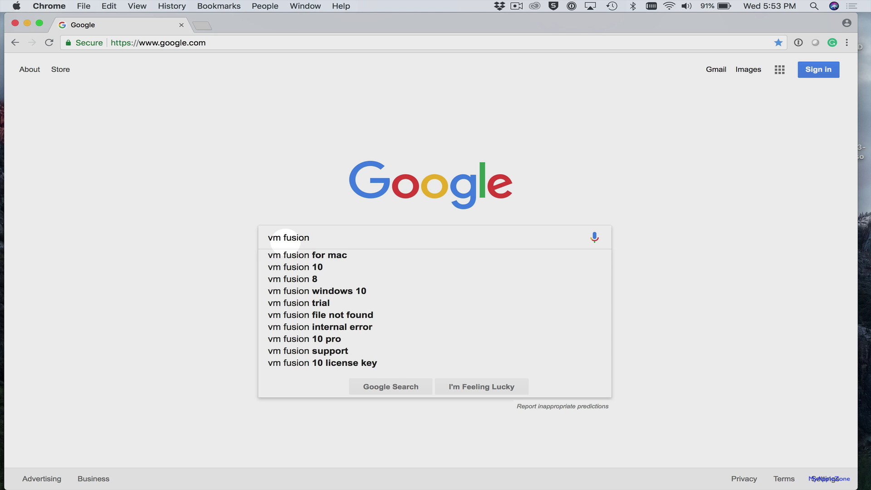
pyautogui.write('d')
pyautogui.press('Down')
pyautogui.press('Return')
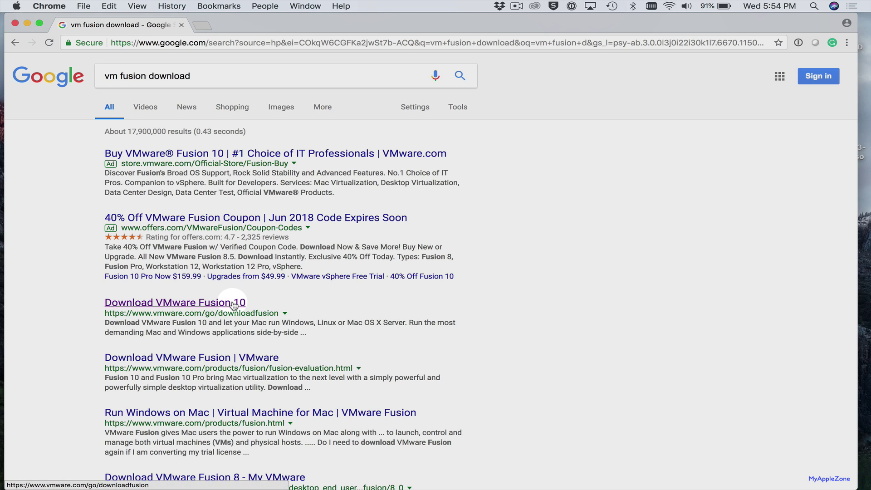
# Open the Download VMware Fusion 10 result, request the 10.1.2 installer, and reach My VMware registration
pyautogui.click(193, 308)
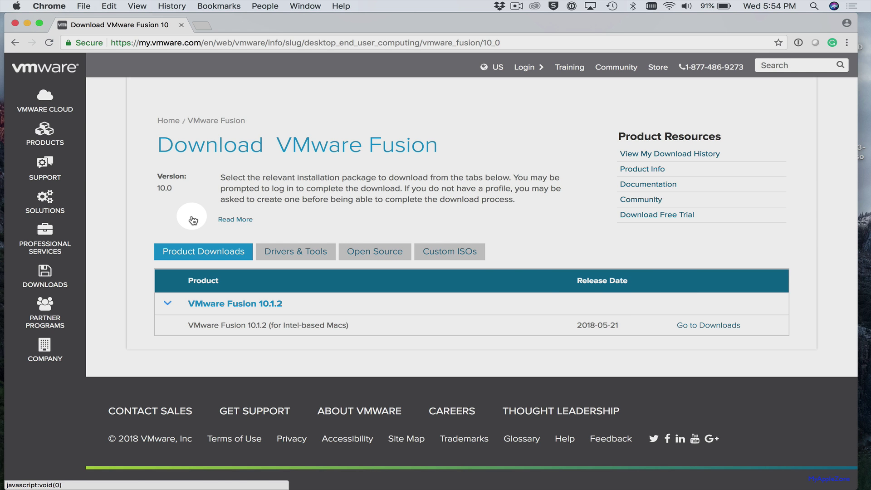
pyautogui.click(701, 332)
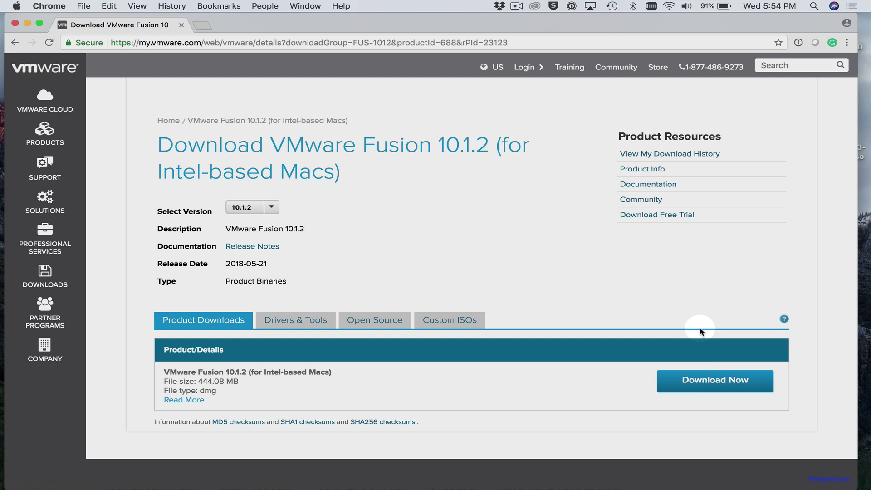
pyautogui.click(699, 387)
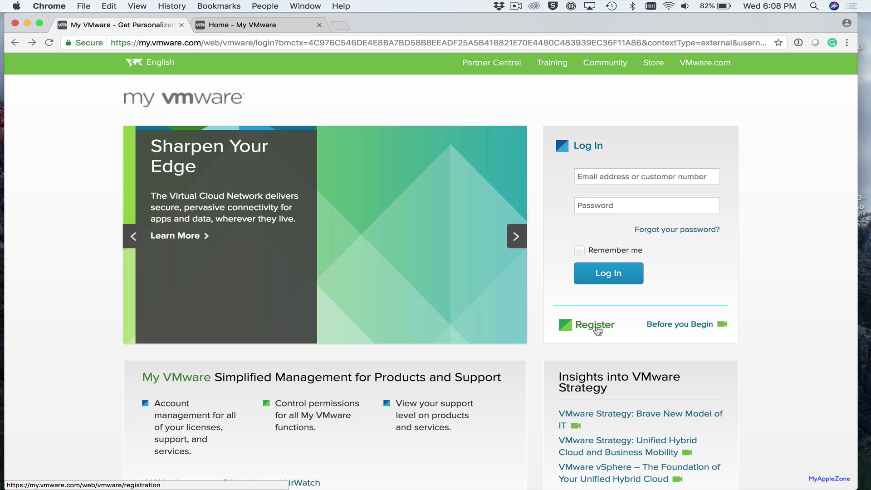
pyautogui.click(596, 330)
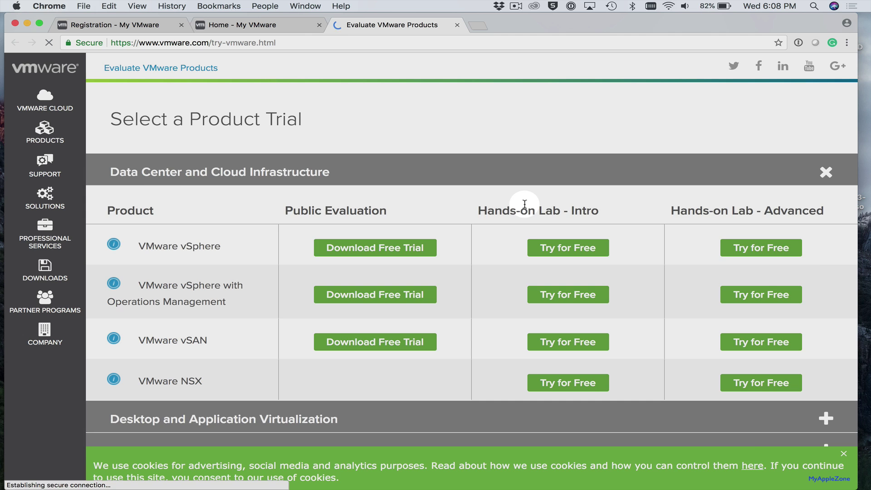
pyautogui.scroll(-6, 266, 284)
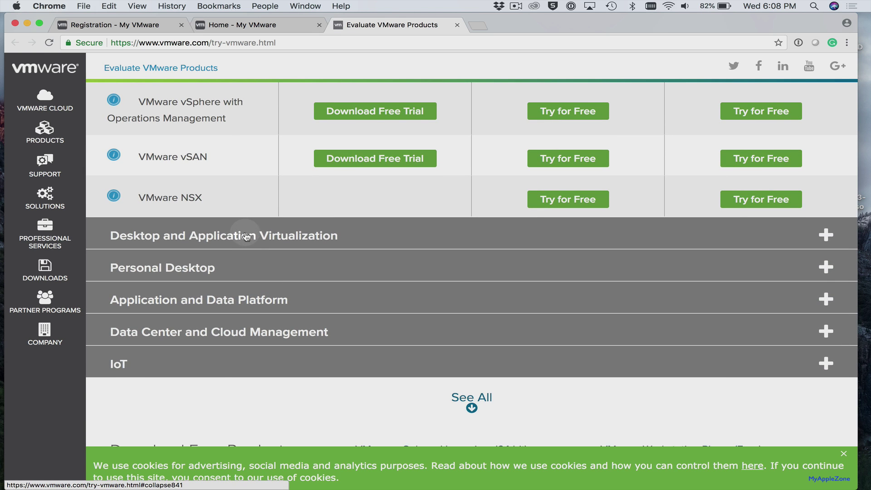
# Download the Fusion 10 Pro free trial from the Personal Desktop product trials
pyautogui.click(203, 268)
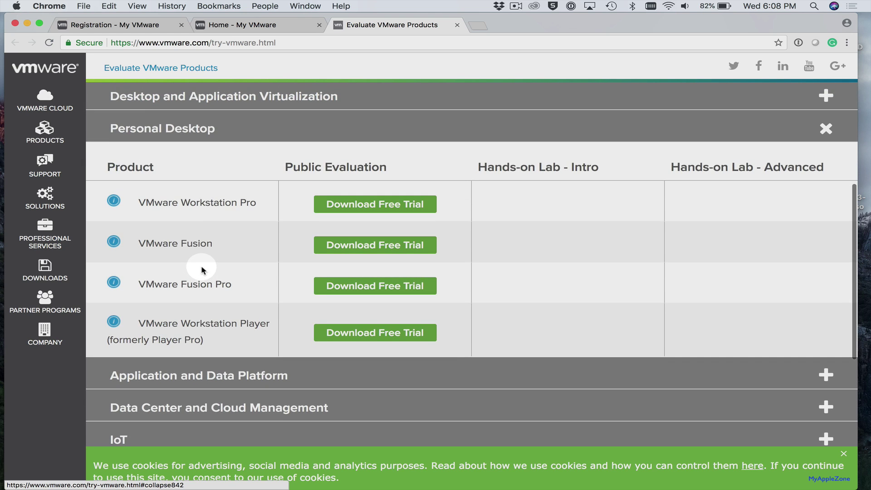
pyautogui.click(374, 287)
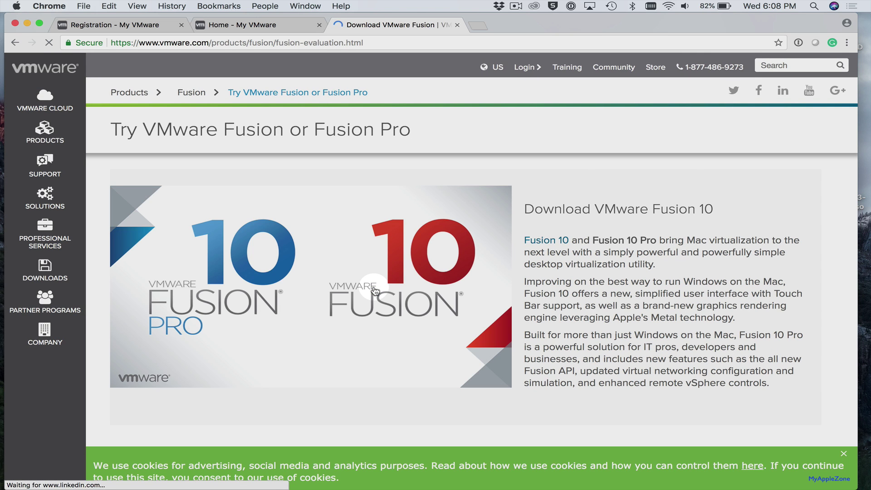
pyautogui.scroll(-5, 634, 436)
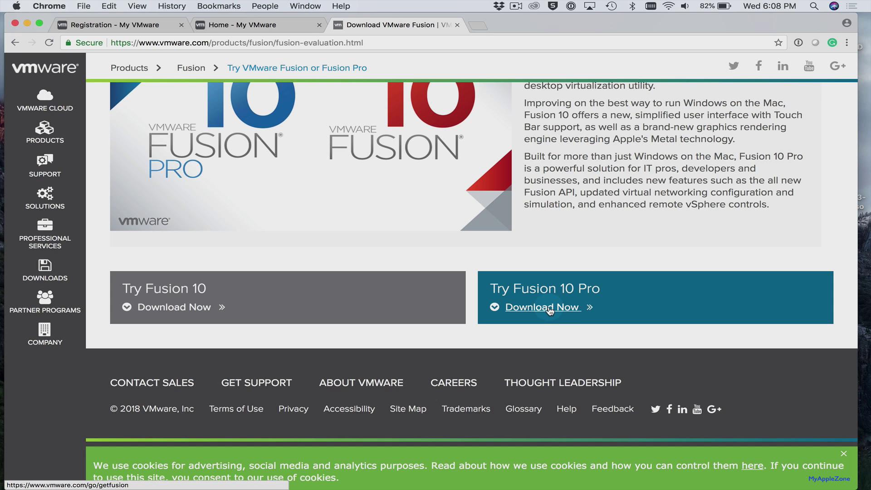
pyautogui.click(549, 310)
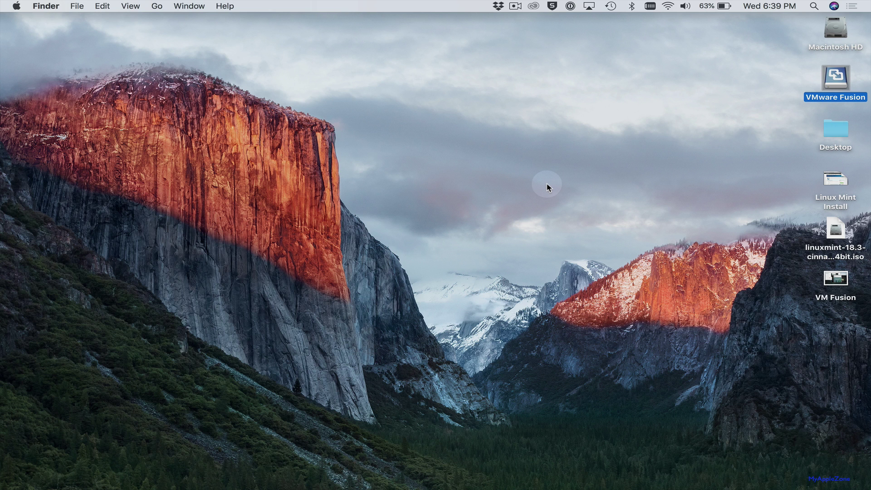
# Mount the VMware Fusion disk image, close its window, and launch VMware Fusion via Spotlight 'vm'
pyautogui.doubleClick(835, 78)
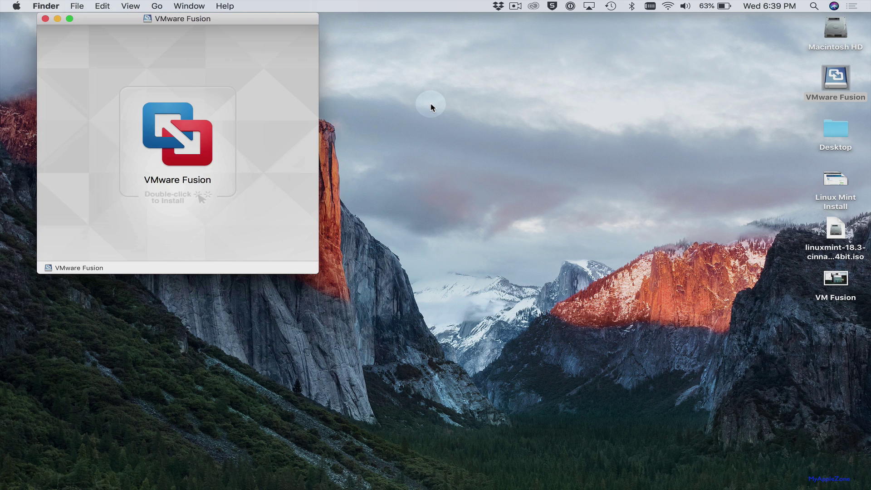
pyautogui.click(45, 18)
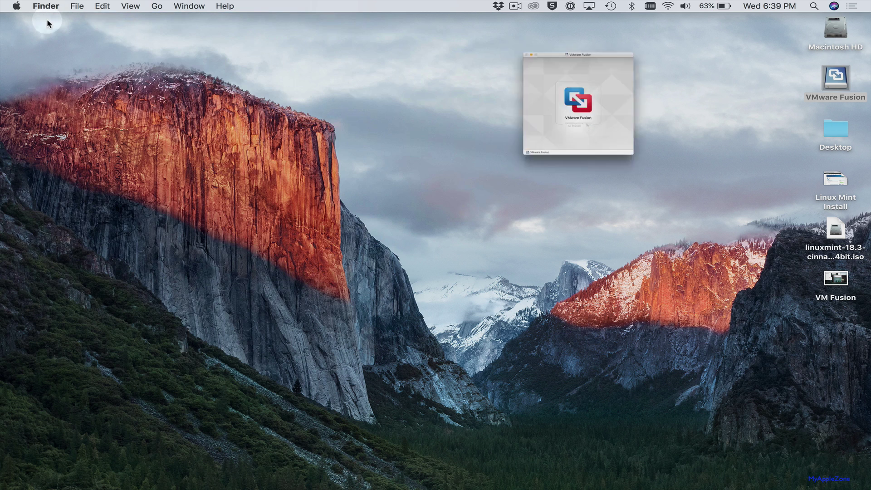
pyautogui.click(814, 5)
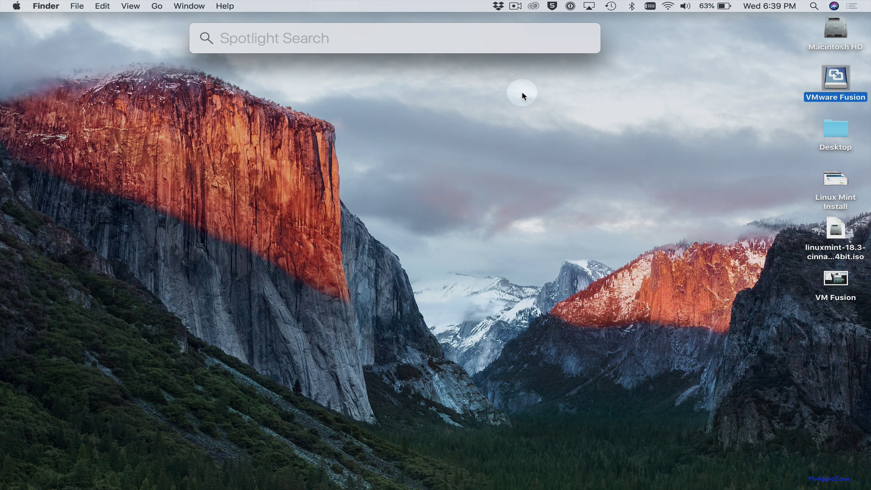
pyautogui.write('vm')
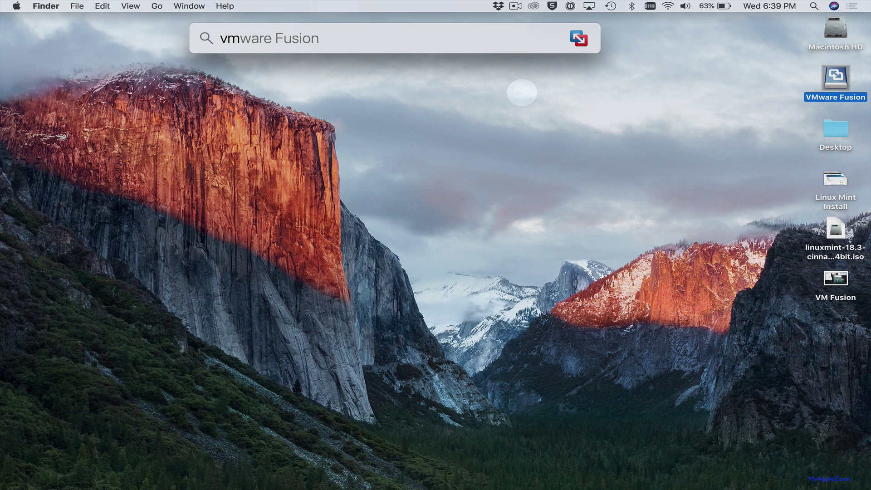
pyautogui.press('Return')
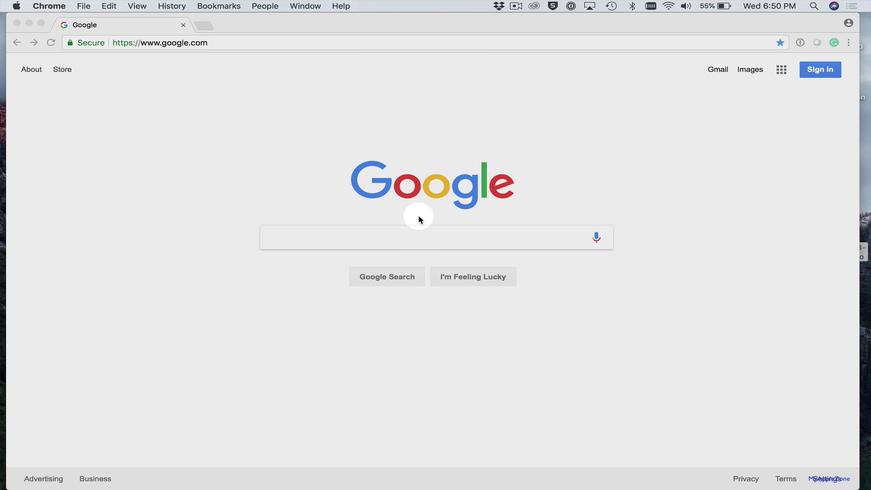
# Search Google for 'Linux mint' and open the 18.3 Cinnamon 64-bit download page's mirror list
pyautogui.click(408, 242)
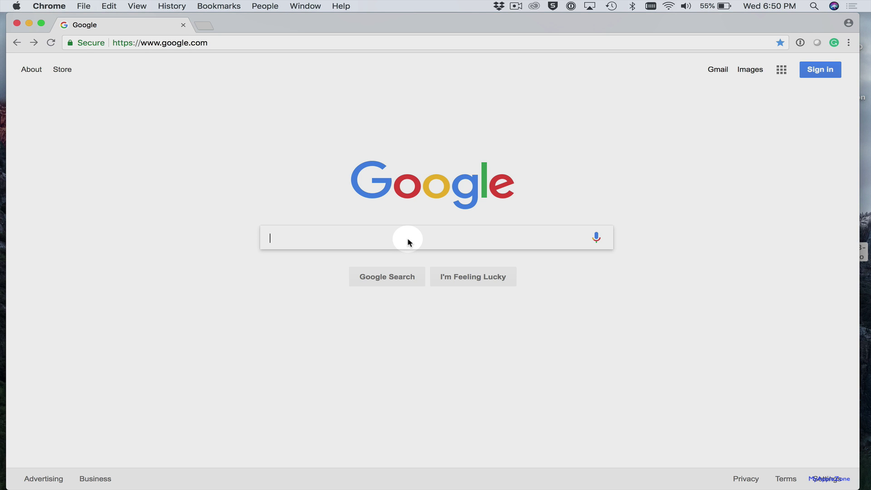
pyautogui.write('Li')
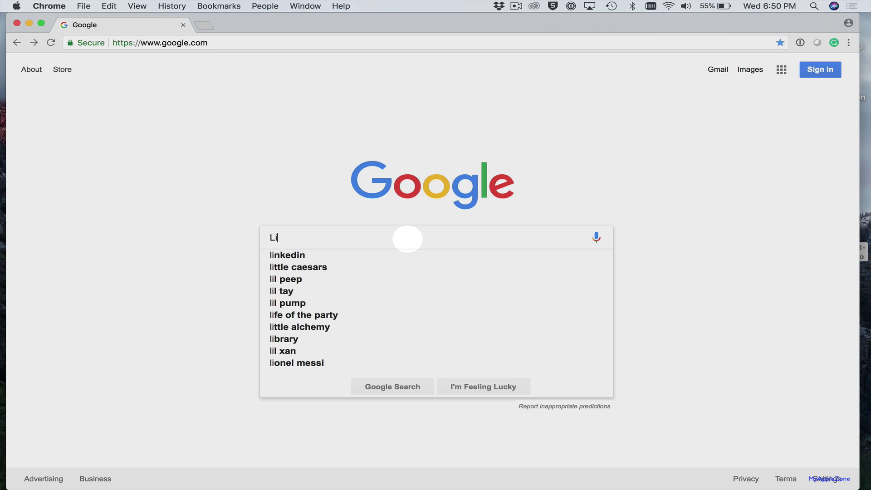
pyautogui.write('nux mint')
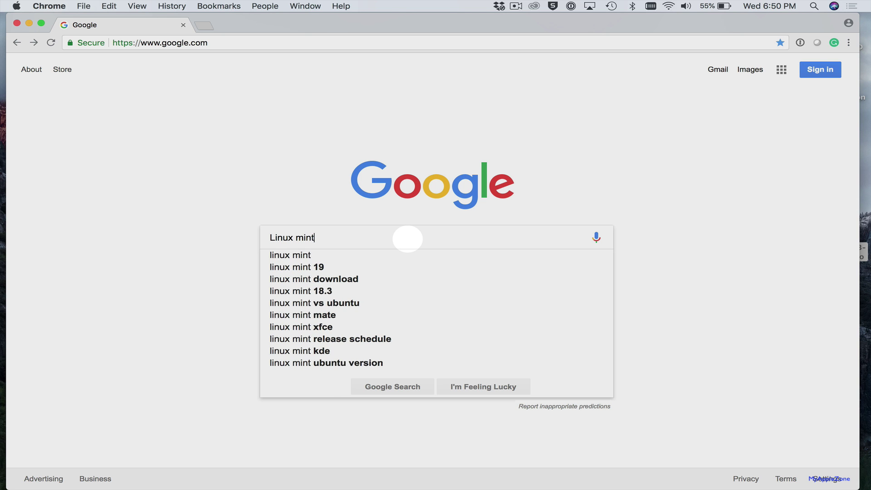
pyautogui.press('Return')
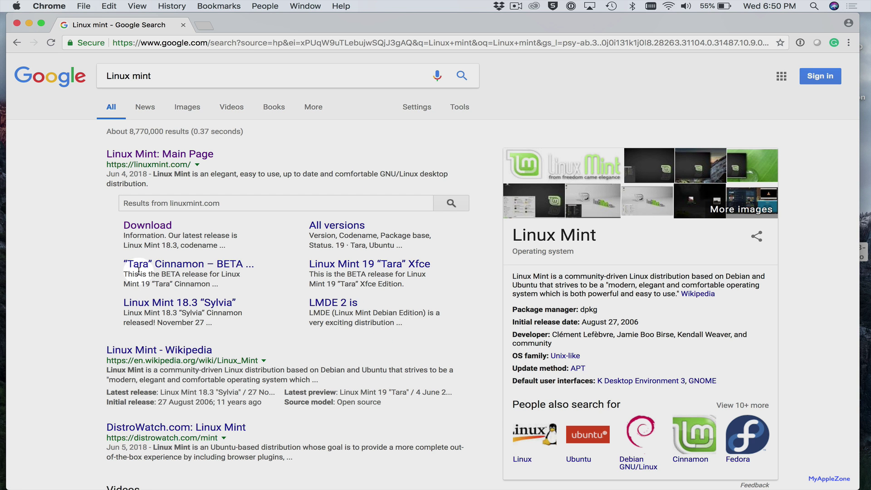
pyautogui.click(161, 228)
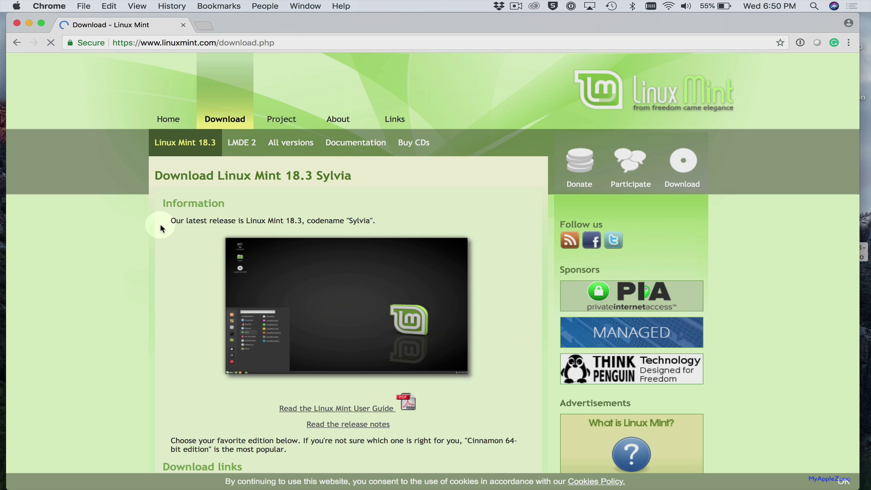
pyautogui.scroll(-5, 306, 179)
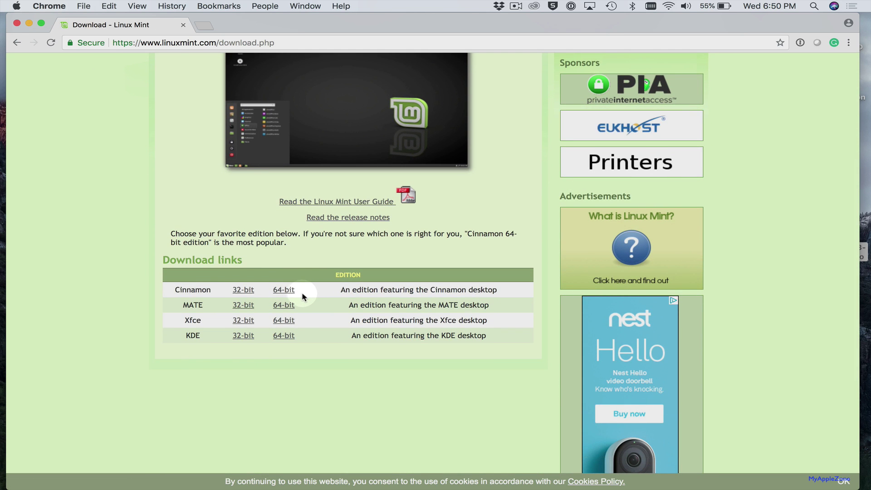
pyautogui.click(276, 291)
pyautogui.scroll(-4, 330, 236)
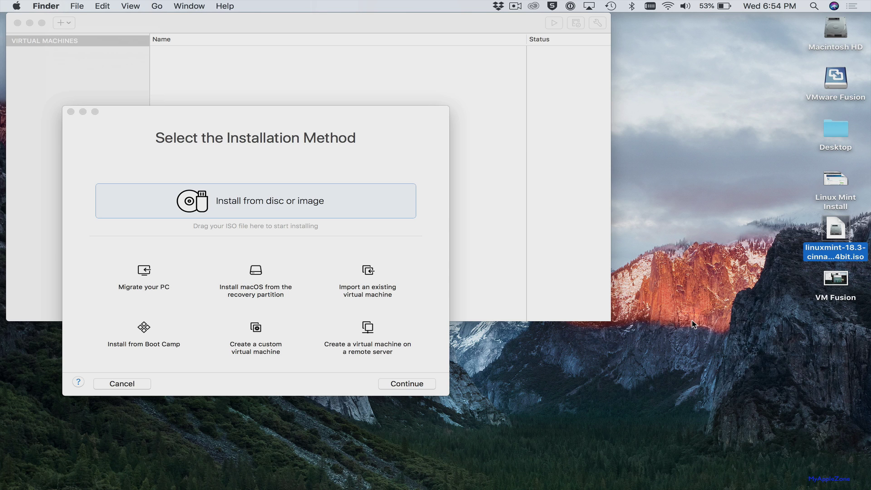
# Drag linuxmint-18.3-cinnamon-64bit.iso from the desktop into the install-from-image area and continue
pyautogui.click(696, 229)
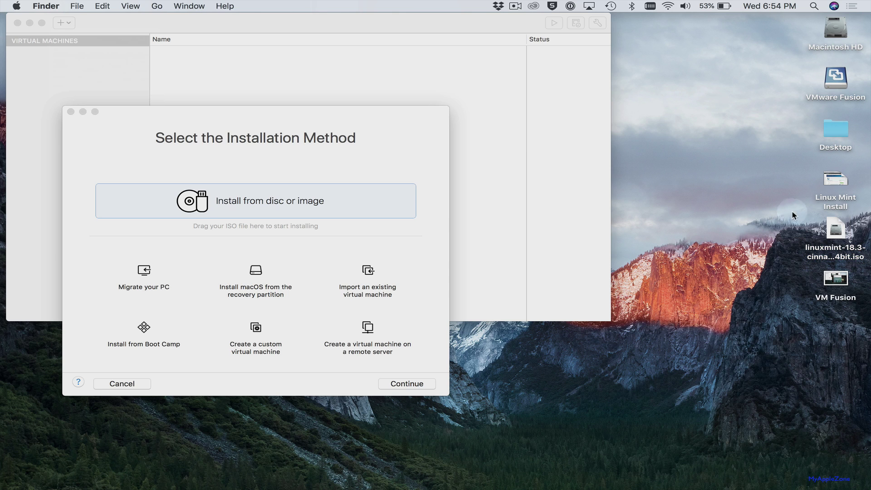
pyautogui.click(838, 228)
pyautogui.moveTo(838, 228); pyautogui.dragTo(252, 227)
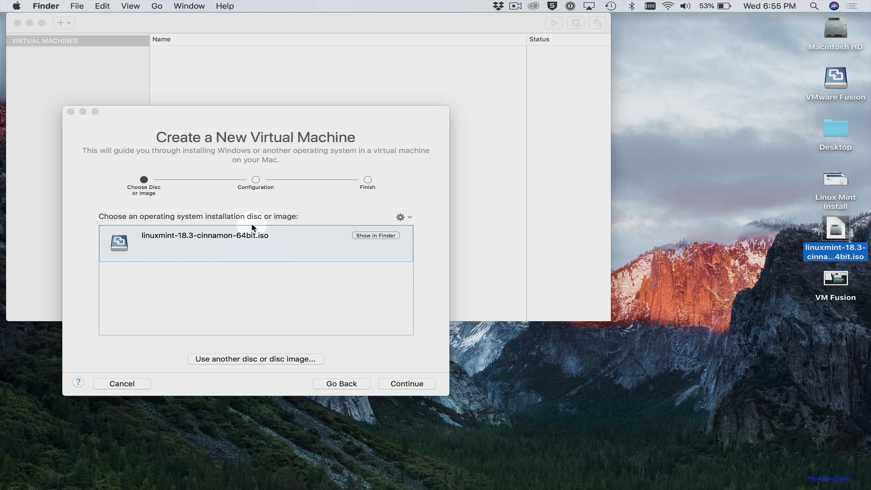
pyautogui.click(398, 384)
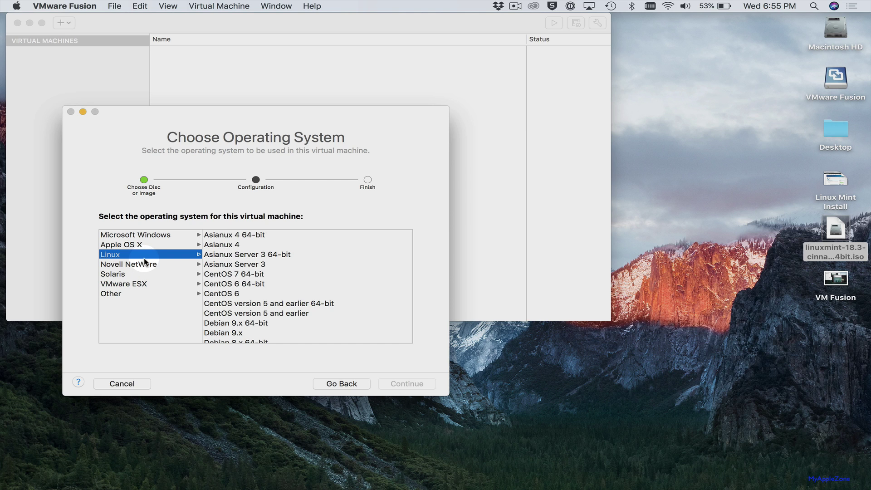
# Choose Ubuntu 64-bit under Linux as the guest OS and select UEFI boot firmware
pyautogui.scroll(-10, 292, 271)
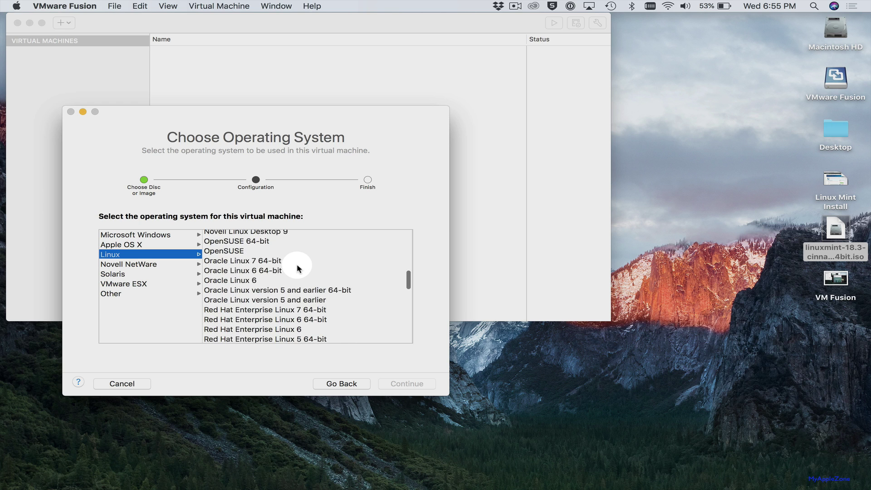
pyautogui.scroll(-10, 298, 268)
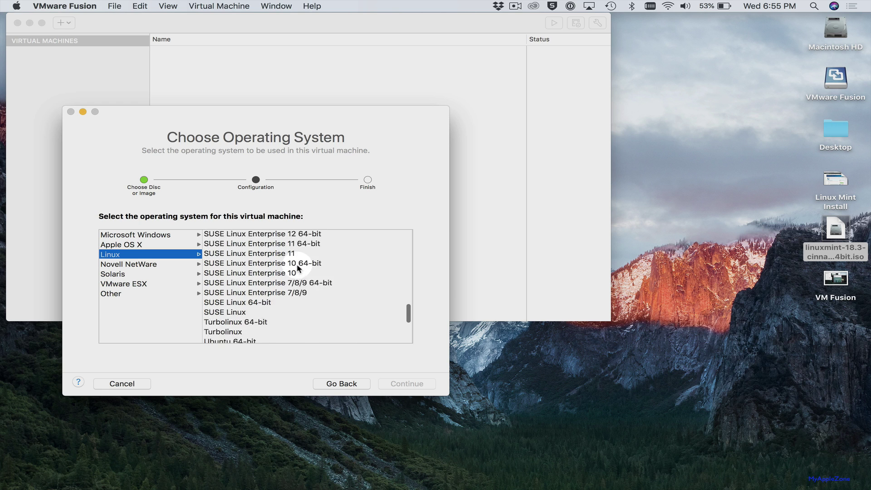
pyautogui.scroll(-3, 298, 268)
pyautogui.click(268, 297)
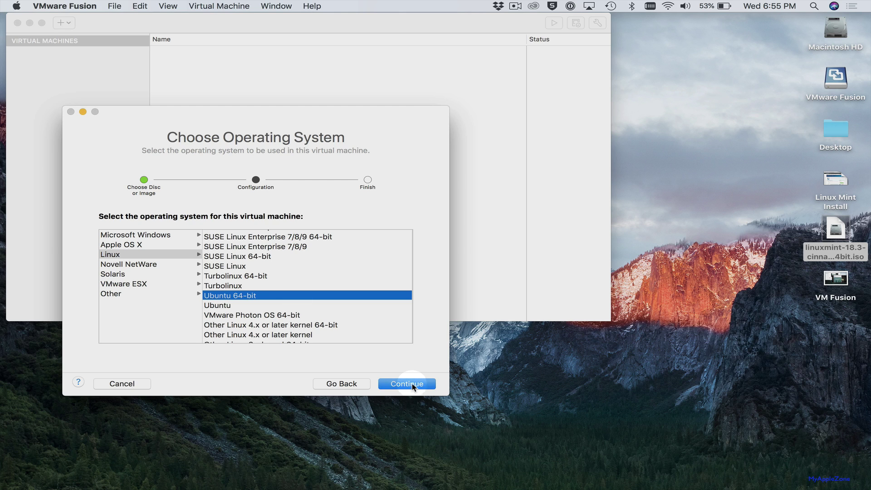
pyautogui.click(411, 384)
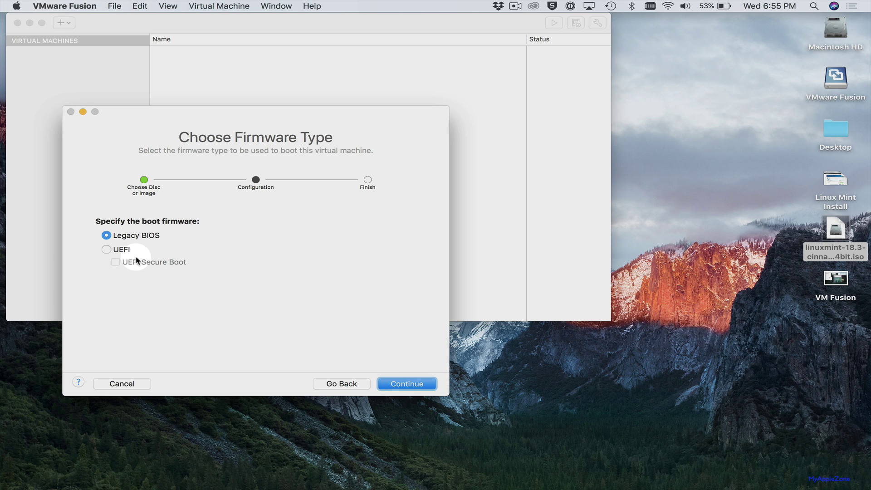
pyautogui.click(106, 249)
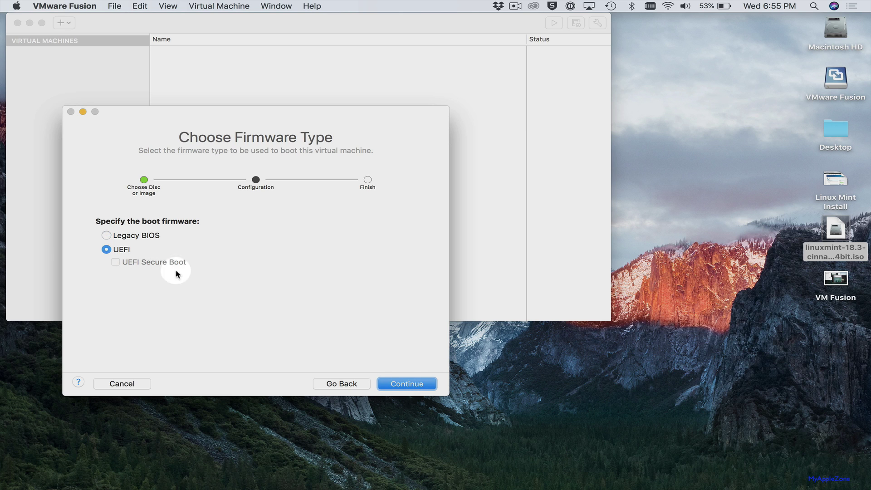
# Confirm UEFI, choose Customize Settings, and save the VM as 'Linux Mint'
pyautogui.click(398, 386)
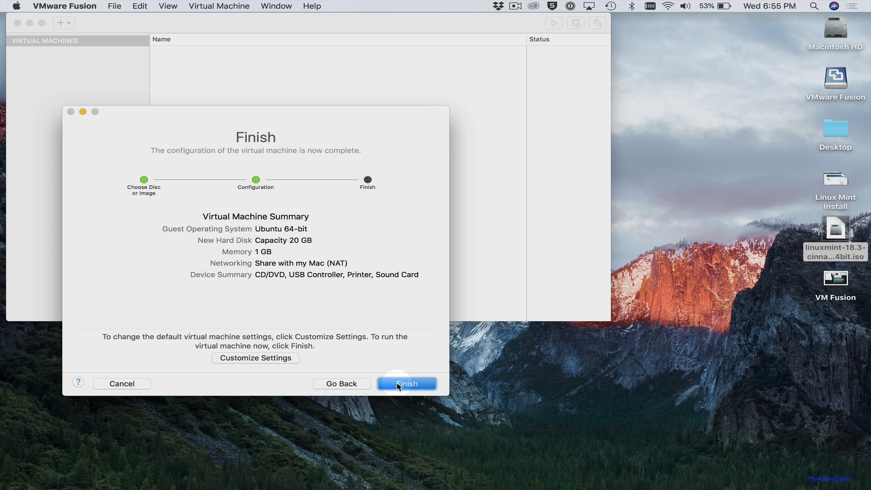
pyautogui.click(275, 358)
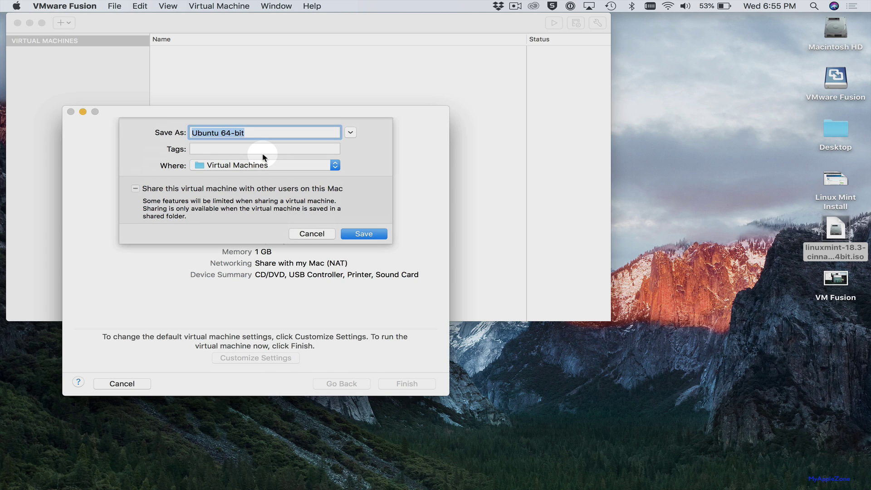
pyautogui.write('Linux ')
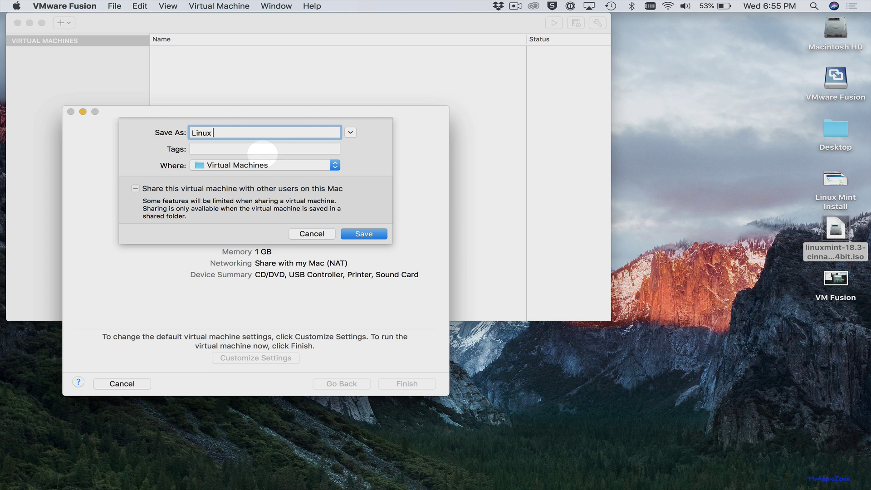
pyautogui.write('M')
pyautogui.press('BackSpace')
pyautogui.write('Mint')
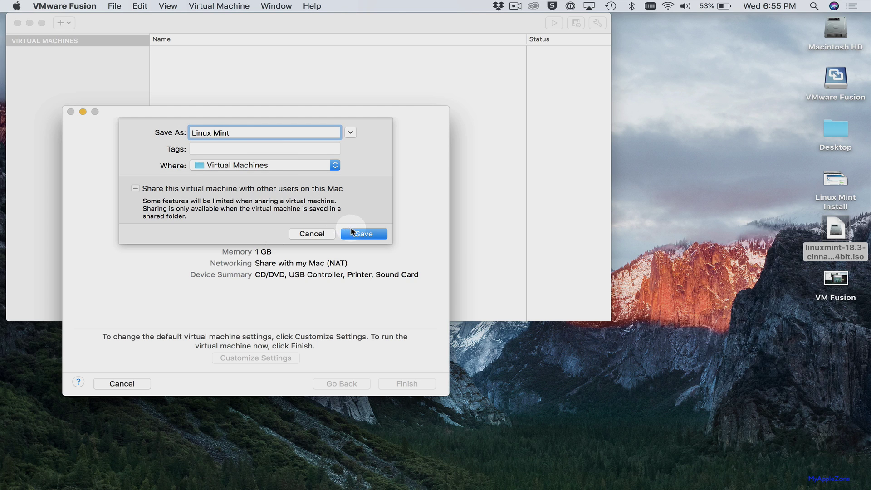
pyautogui.click(361, 233)
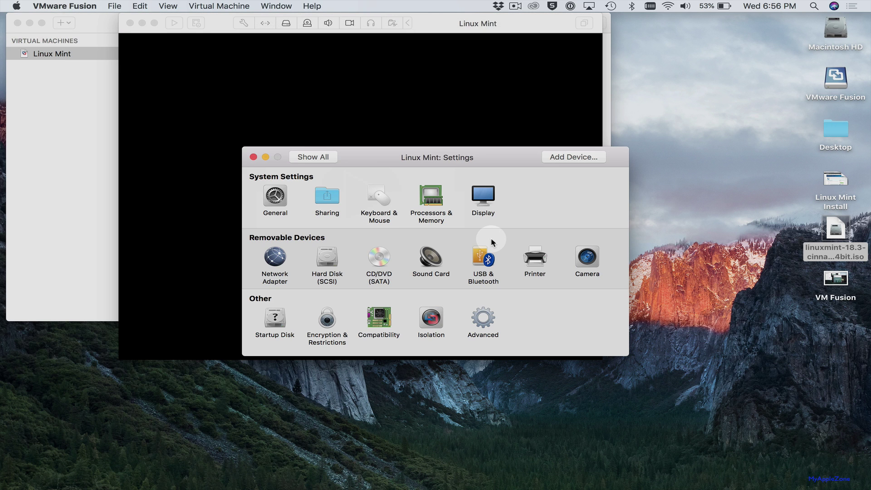
# In Processors & Memory, choose 2 processor cores and enter 2048 MB of memory
pyautogui.moveTo(519, 164); pyautogui.dragTo(495, 164)
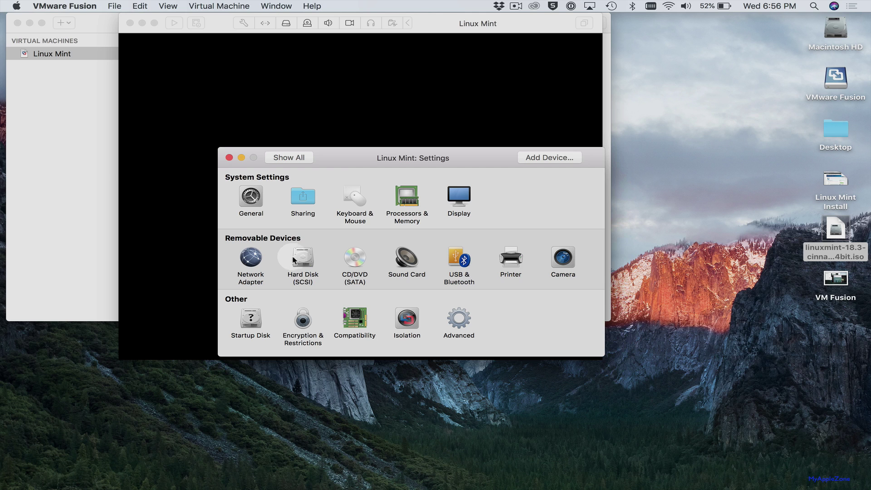
pyautogui.click(406, 200)
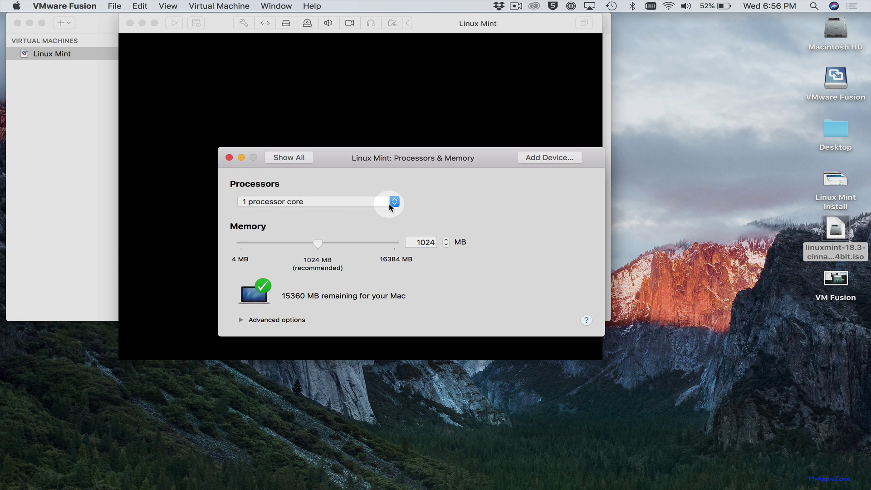
pyautogui.click(394, 201)
pyautogui.click(389, 212)
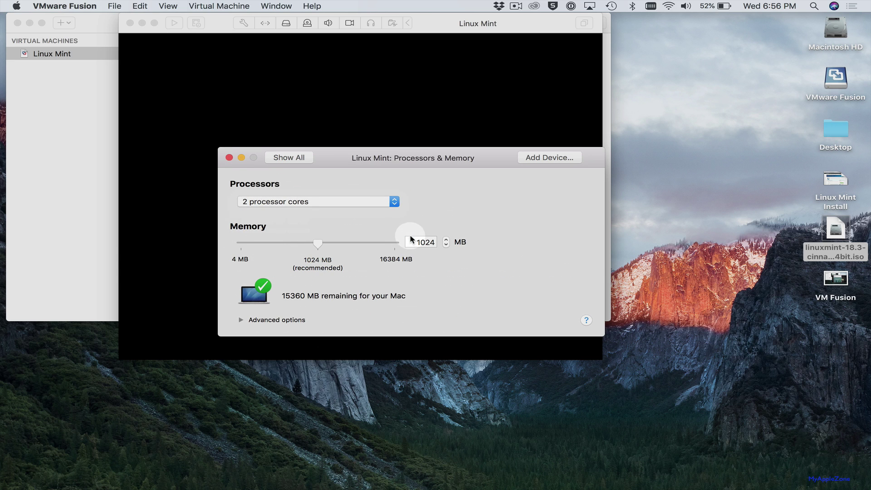
pyautogui.doubleClick(410, 242)
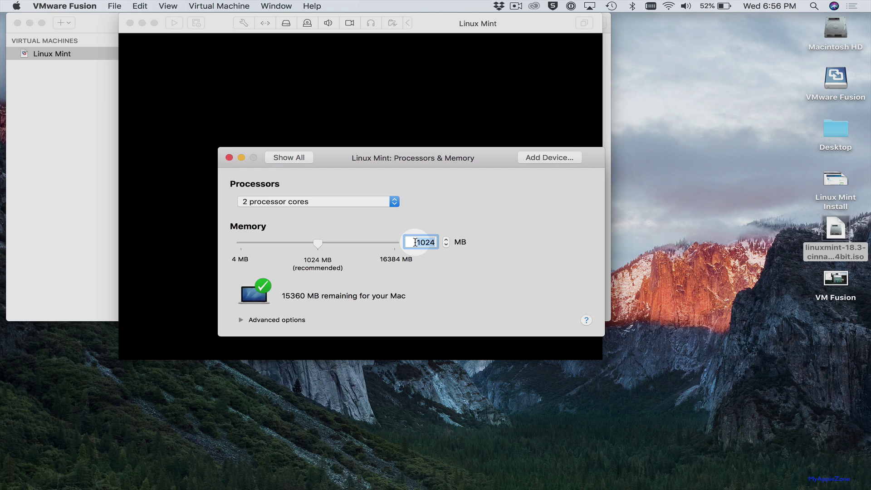
pyautogui.write('2048')
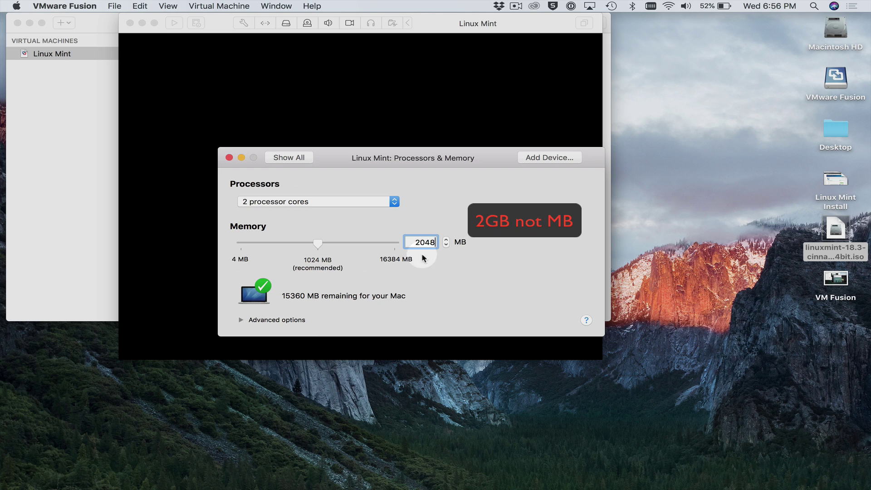
pyautogui.click(478, 300)
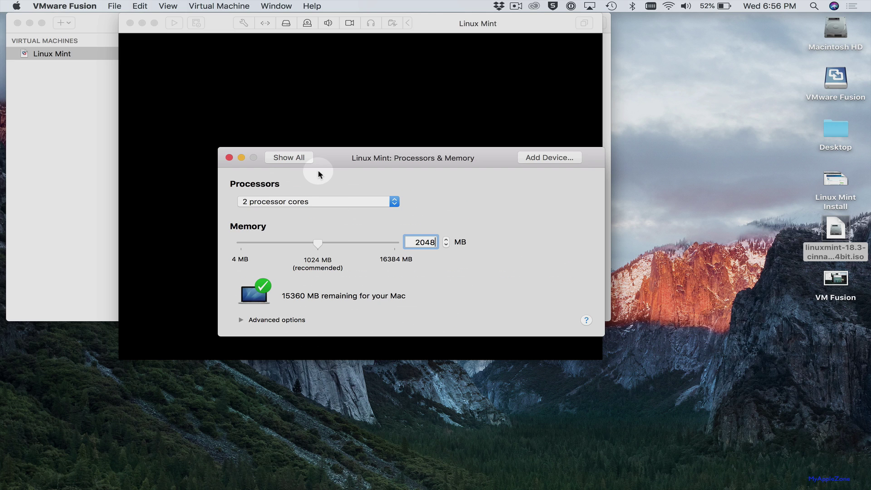
# Untick Split into multiple files in Hard Disk (SCSI) advanced options and apply the change
pyautogui.click(276, 159)
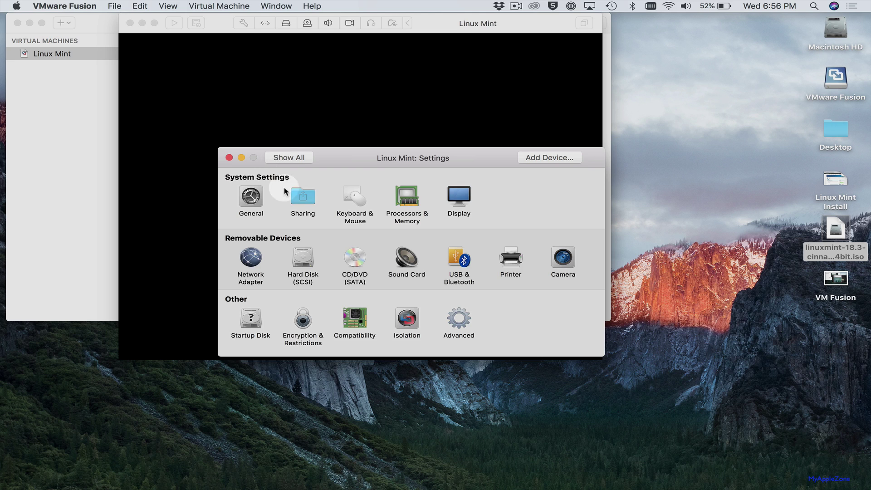
pyautogui.click(302, 262)
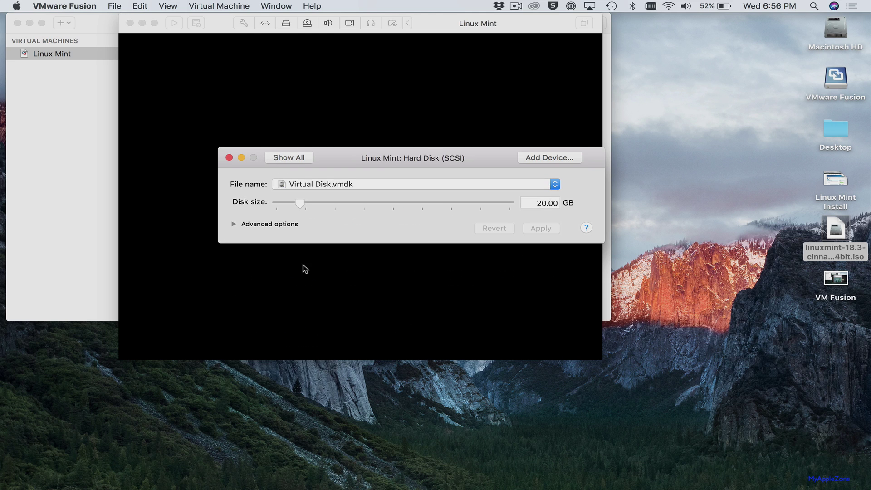
pyautogui.click(233, 224)
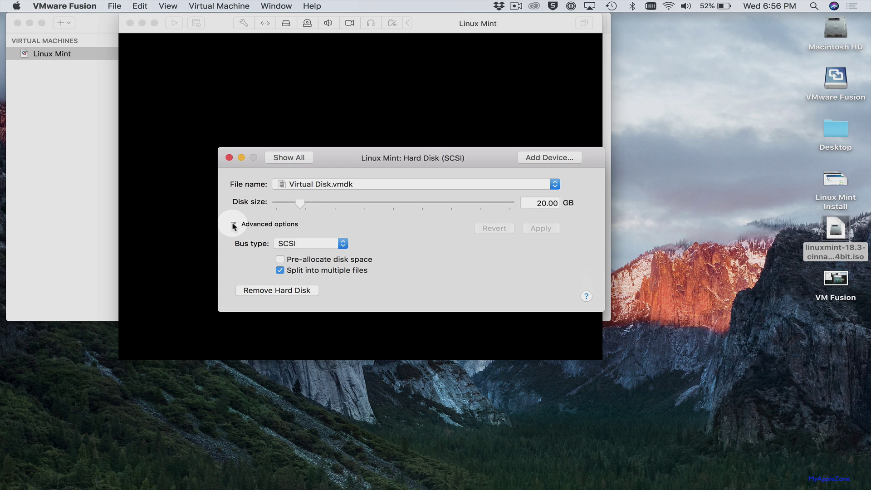
pyautogui.click(280, 271)
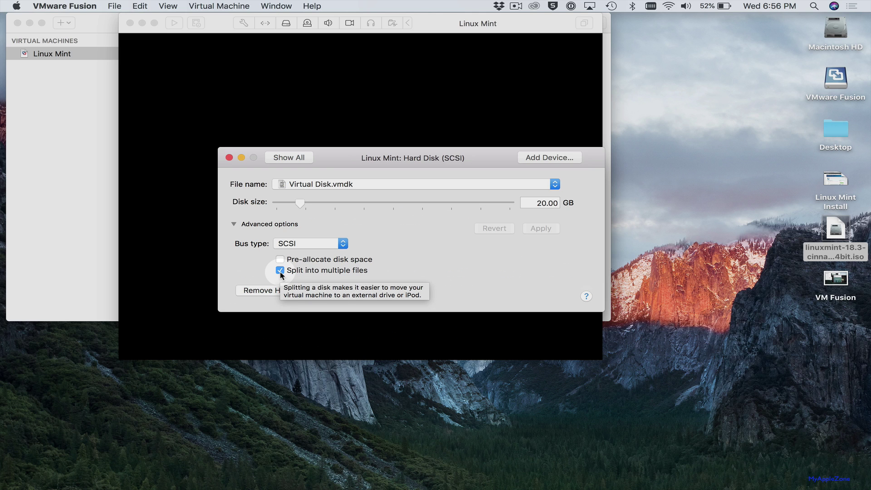
pyautogui.click(280, 271)
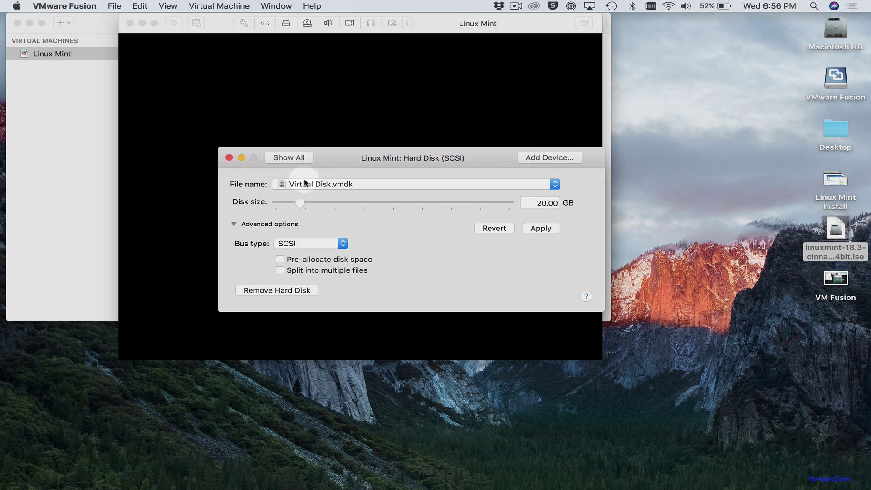
pyautogui.click(288, 157)
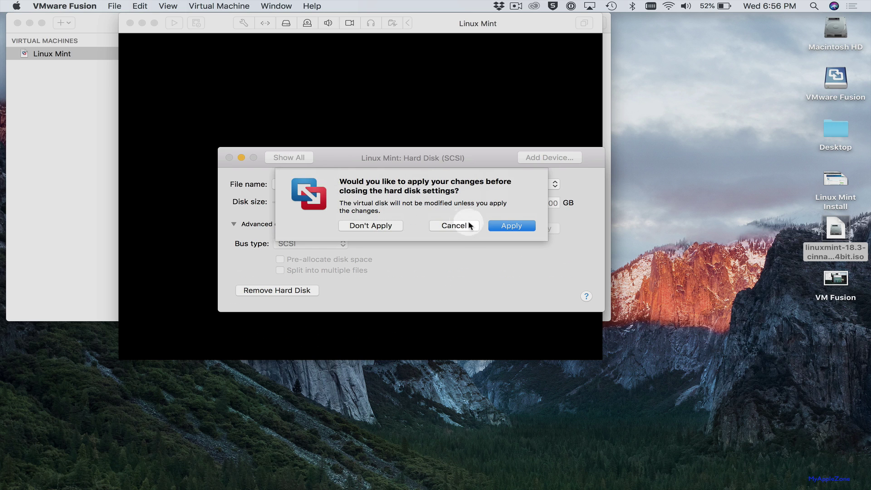
pyautogui.click(505, 225)
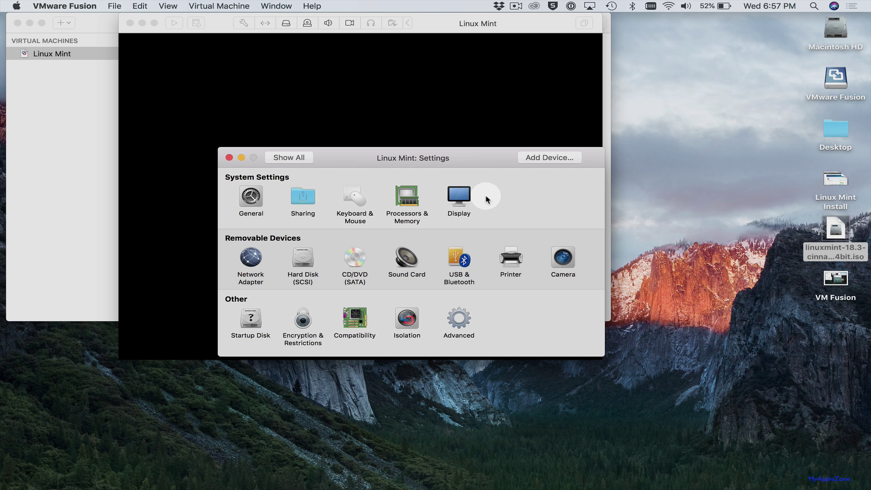
# Close Settings, start the VM, and boot the Start Linux Mint 18.3 Cinnamon 64-bit entry
pyautogui.click(229, 157)
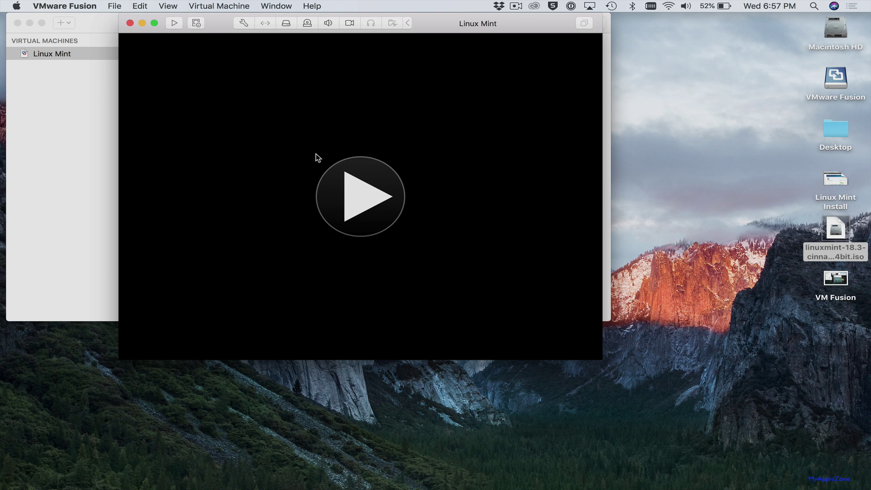
pyautogui.click(367, 194)
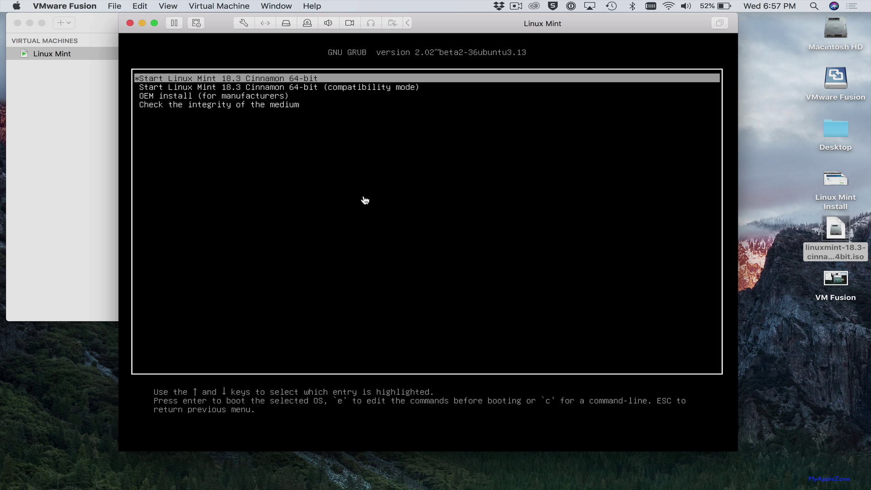
pyautogui.click(366, 200)
pyautogui.press('Return')
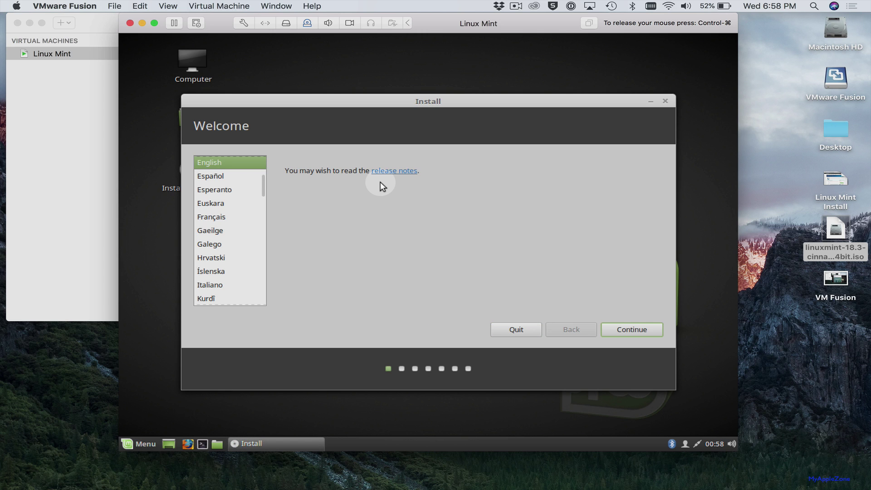
# Continue the installer in English and keep the third-party software option ticked
pyautogui.click(632, 330)
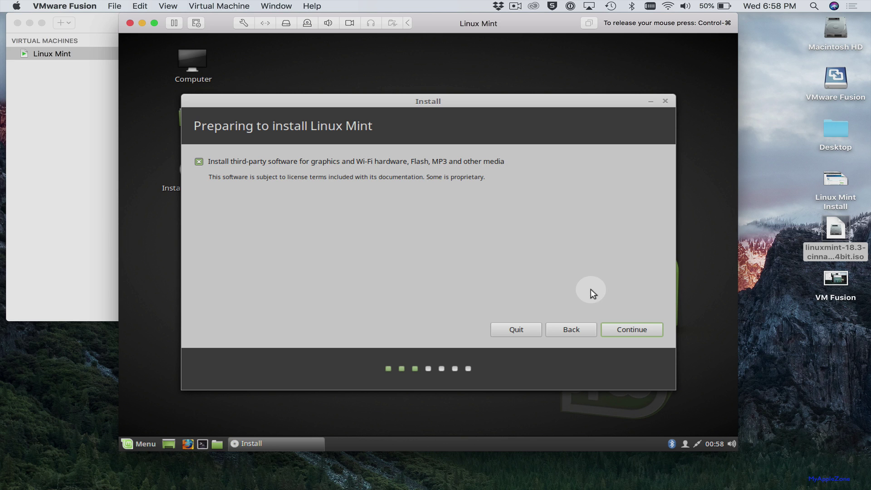
pyautogui.click(631, 328)
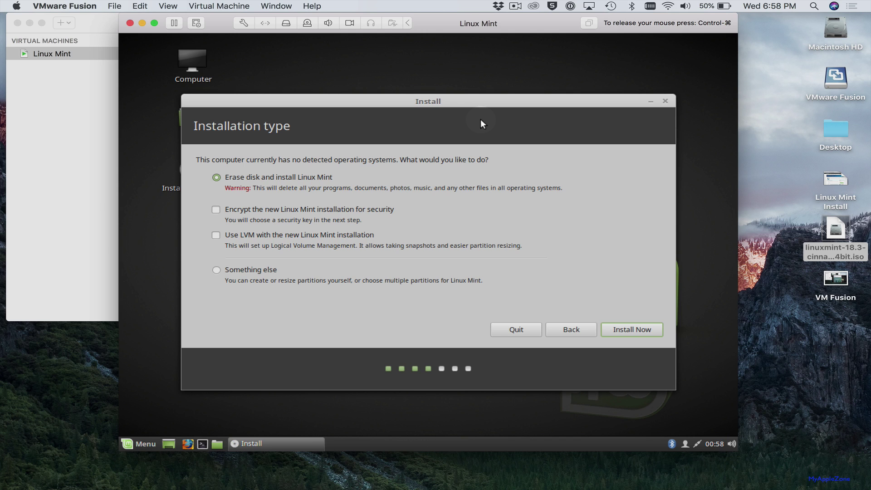
# Erase the disk and install, confirm the partition changes, then accept Denver and the English (US) keyboard
pyautogui.click(627, 327)
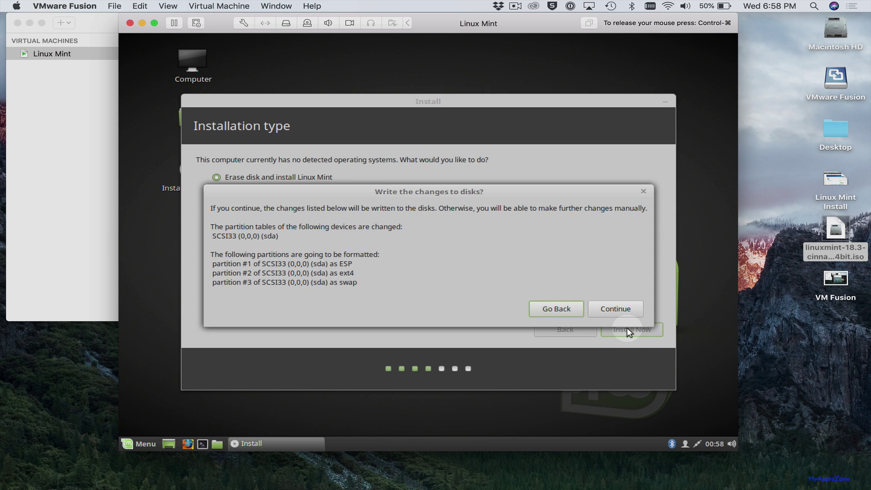
pyautogui.click(619, 309)
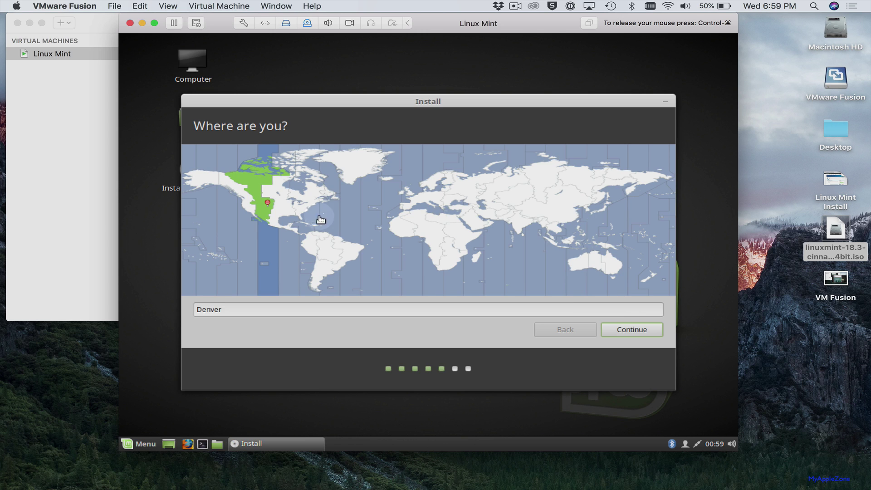
pyautogui.click(625, 335)
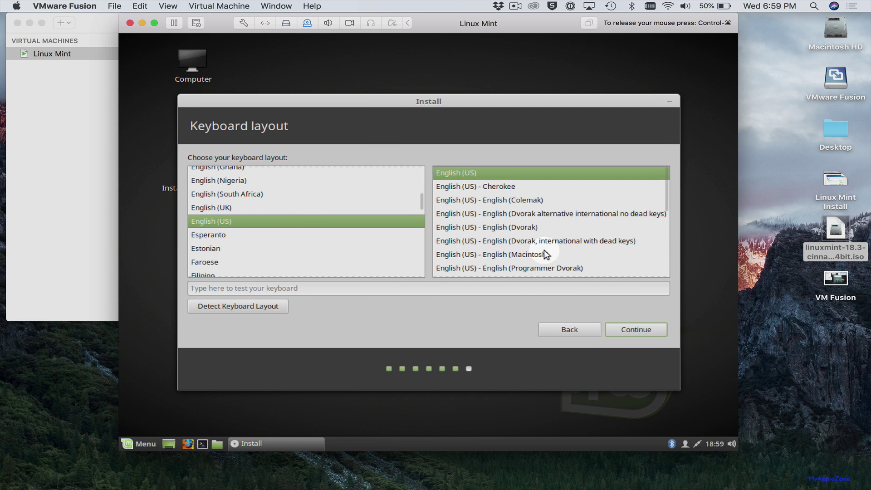
pyautogui.click(624, 329)
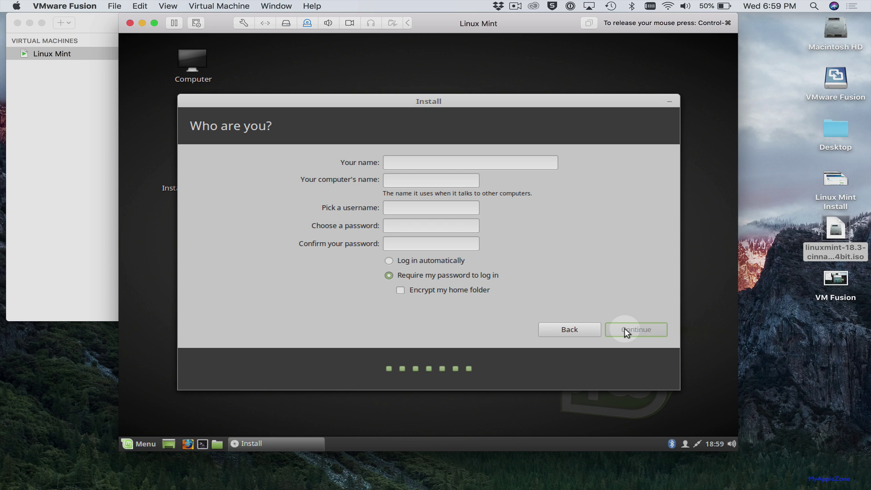
# Fill in the account name and password, confirm the password, and submit to start installing
pyautogui.write('li')
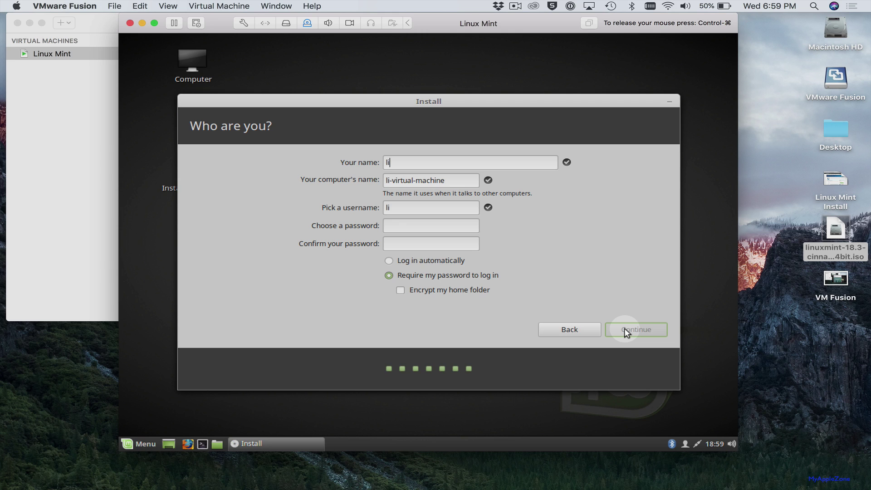
pyautogui.write('nuxli')
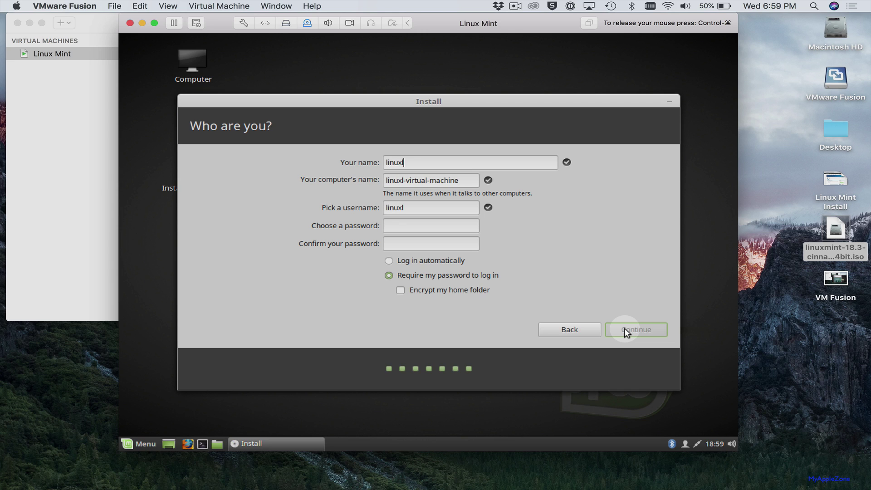
pyautogui.press('BackSpace')
pyautogui.press('BackSpace')
pyautogui.write('mint')
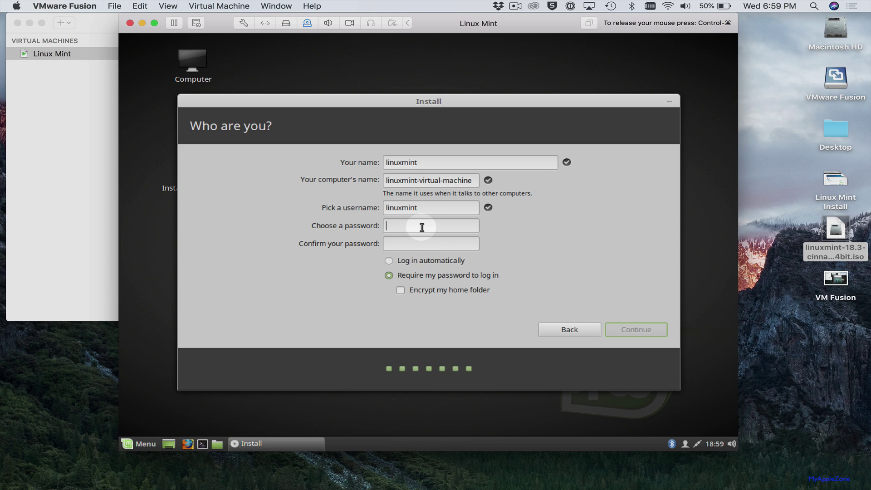
pyautogui.write('mint1234')
pyautogui.click(414, 242)
pyautogui.write('mint12')
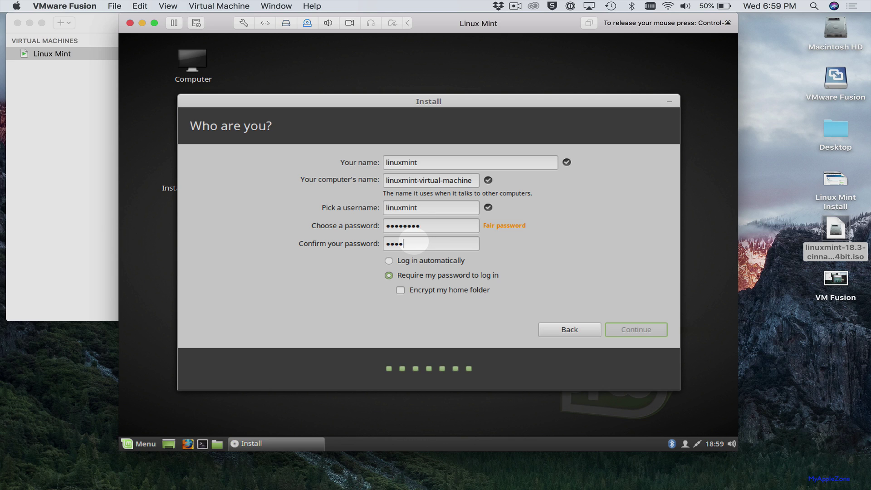
pyautogui.write('34')
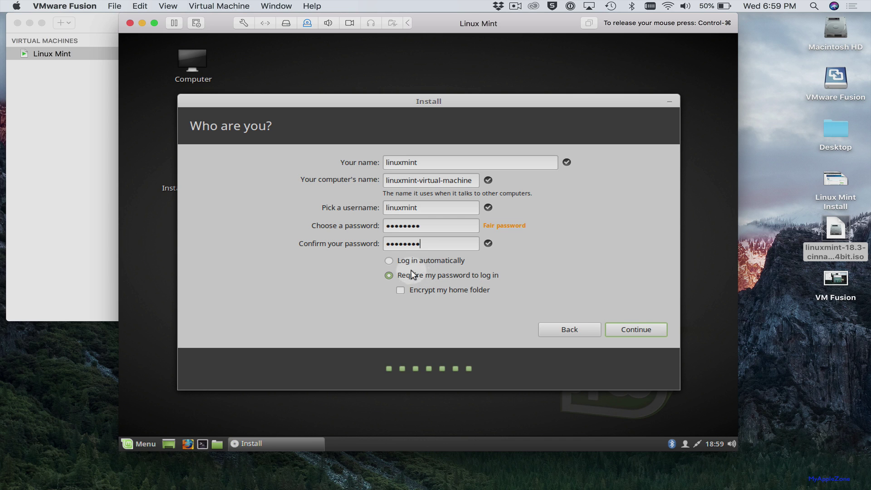
pyautogui.click(631, 327)
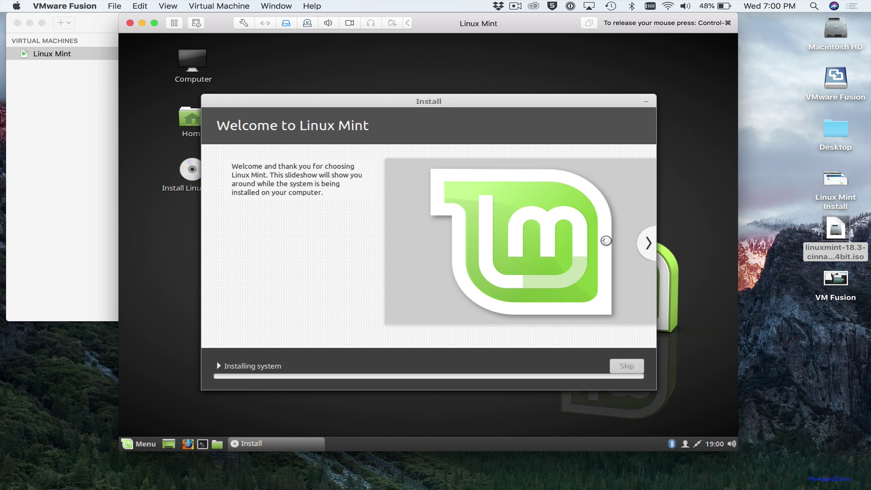
# Page through the installer slideshow's music, videos and photos slides while installation finishes
pyautogui.click(648, 243)
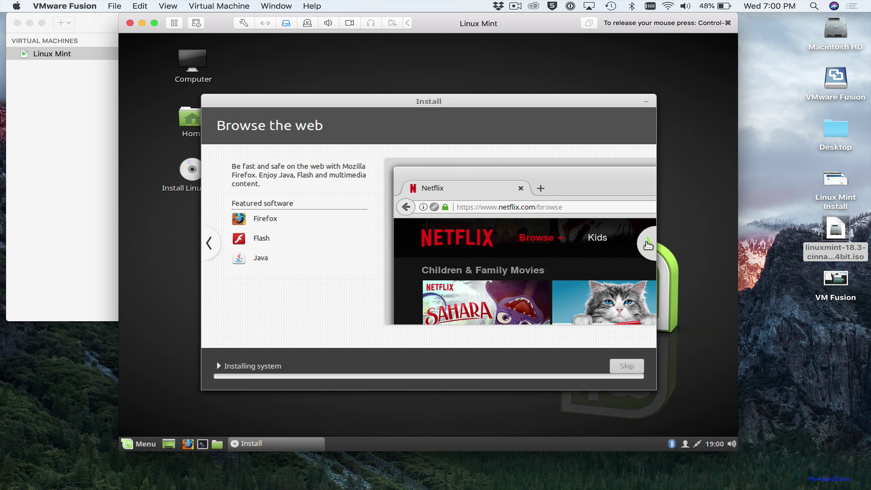
pyautogui.click(648, 243)
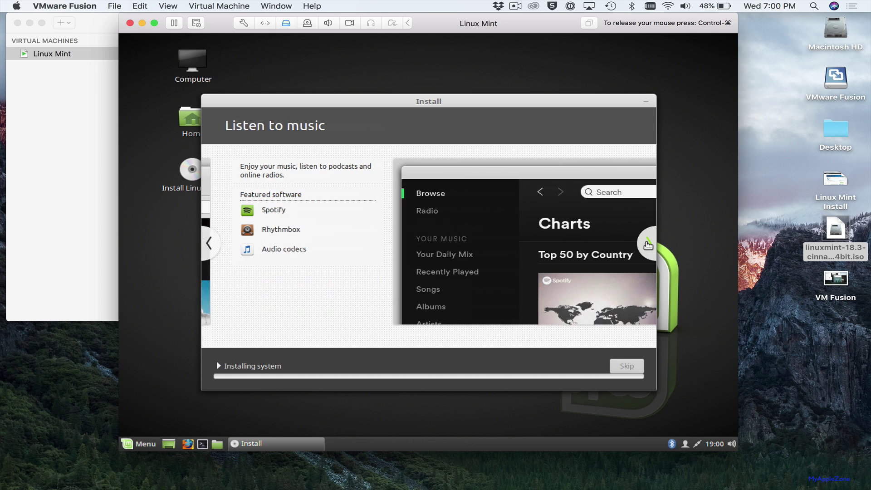
pyautogui.click(647, 243)
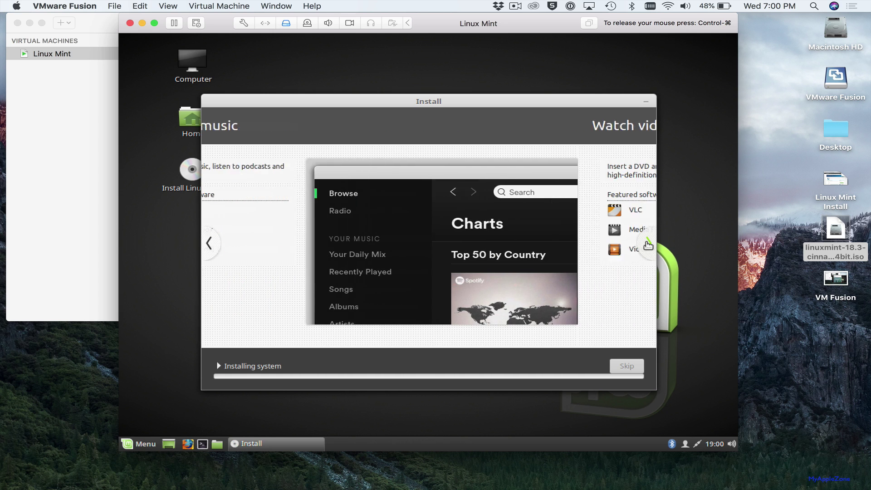
pyautogui.click(648, 243)
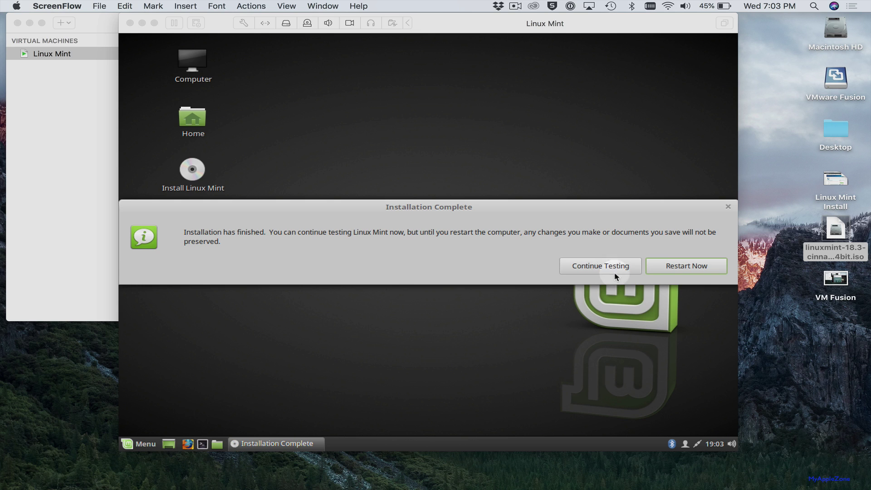
# Restart into the installed Linux Mint, confirming the remove-installation-medium prompt
pyautogui.click(677, 272)
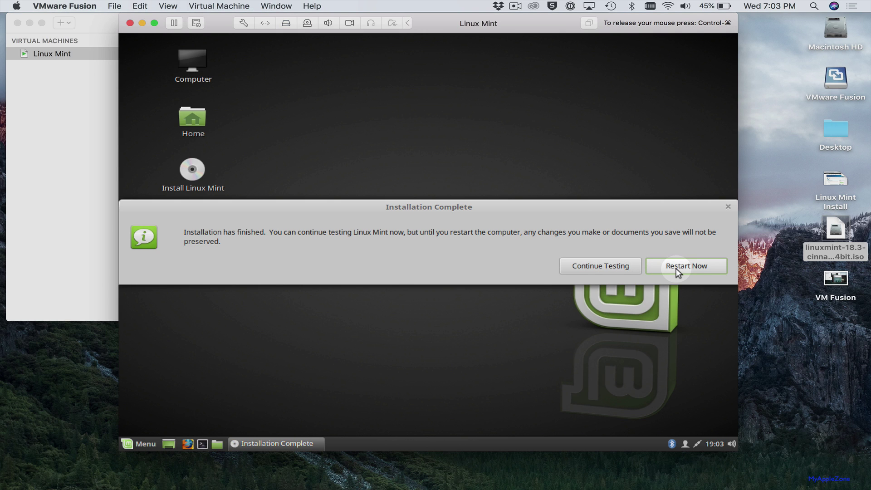
pyautogui.click(675, 268)
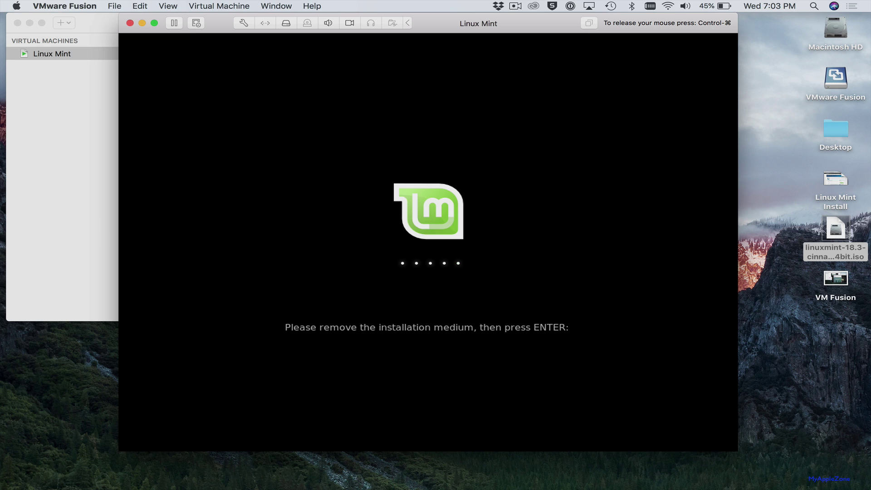
pyautogui.press('Return')
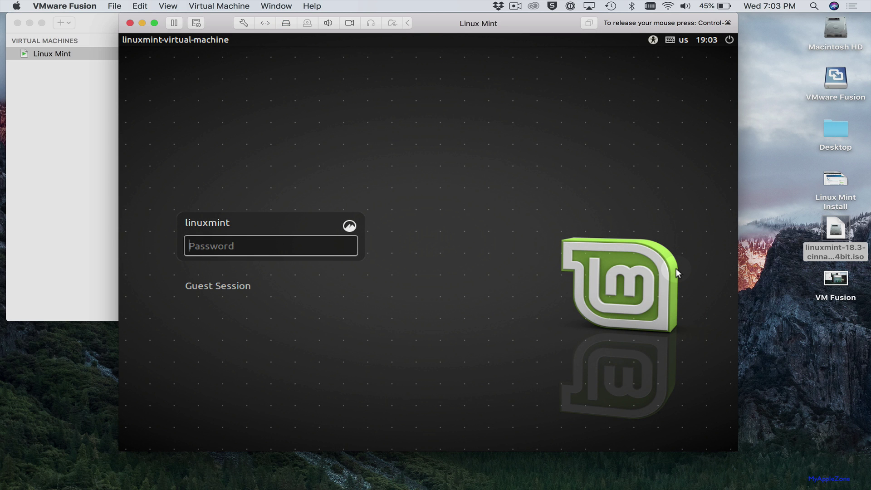
# Log in with the account password and close the Linux Mint Welcome Screen
pyautogui.write('••••••••')
pyautogui.press('Return')
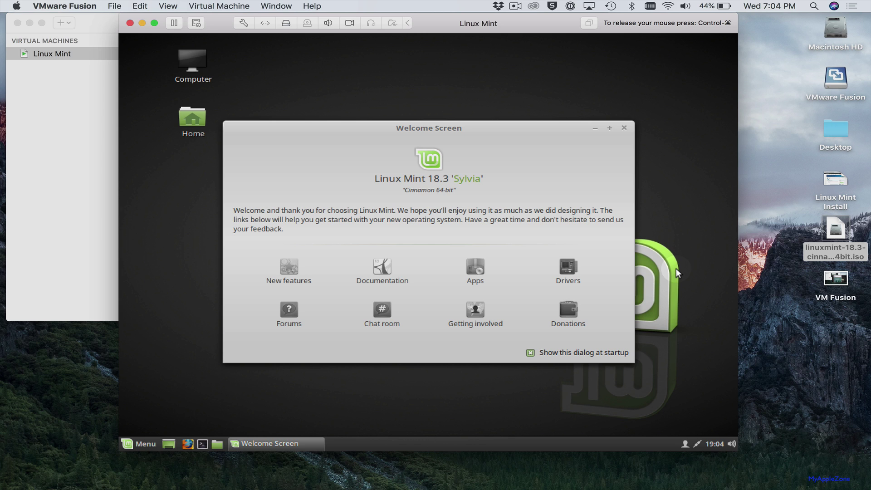
pyautogui.click(624, 128)
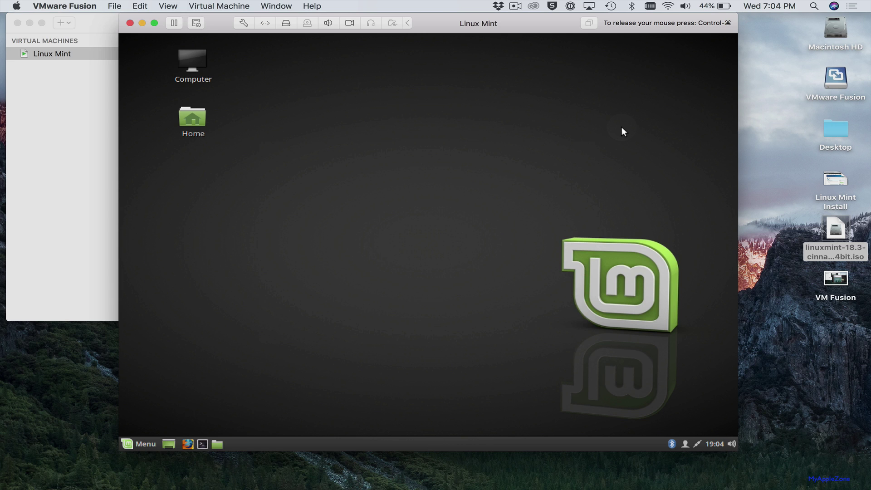
# Launch Firefox from the panel and load apple.com
pyautogui.click(187, 443)
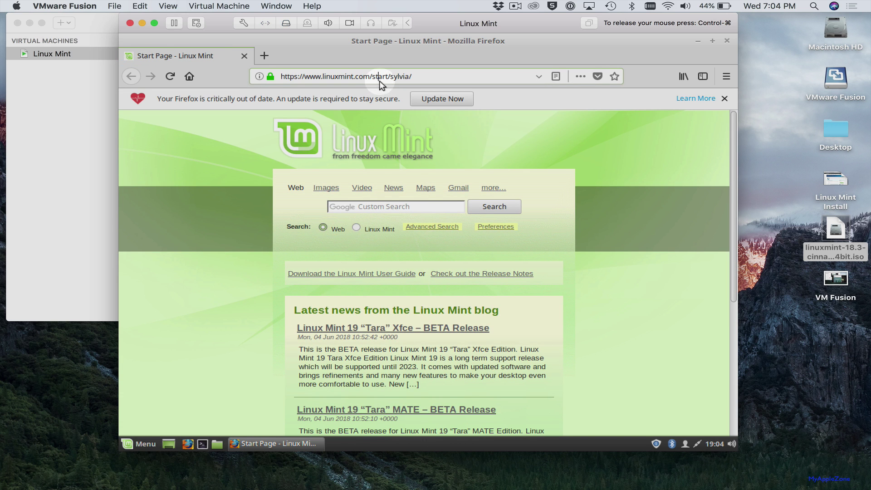
pyautogui.click(382, 80)
pyautogui.write('apple.com')
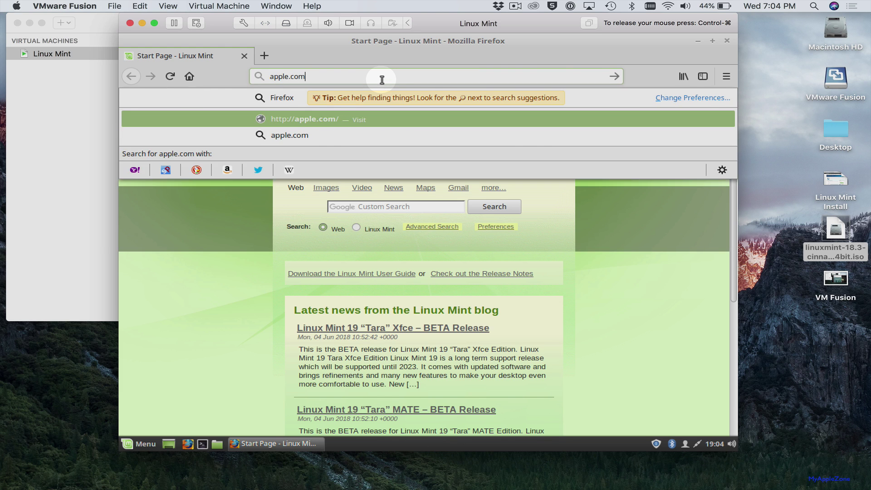
pyautogui.press('Return')
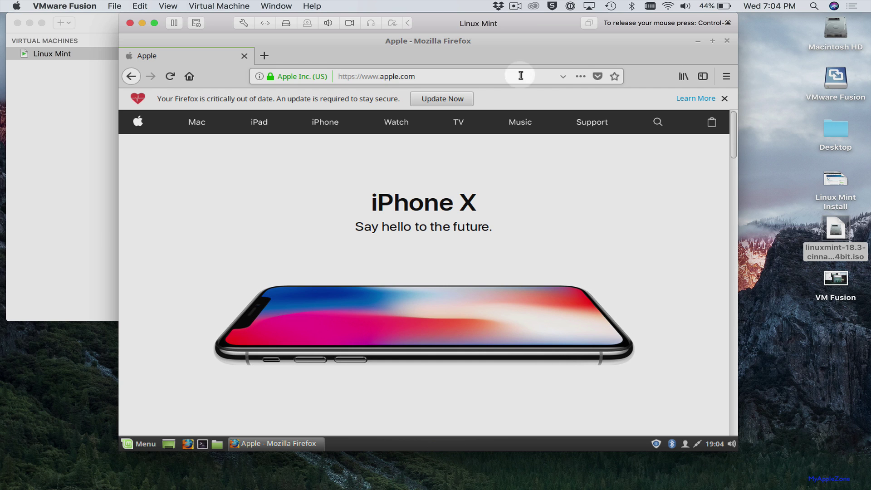
# Close the Firefox window
pyautogui.click(726, 41)
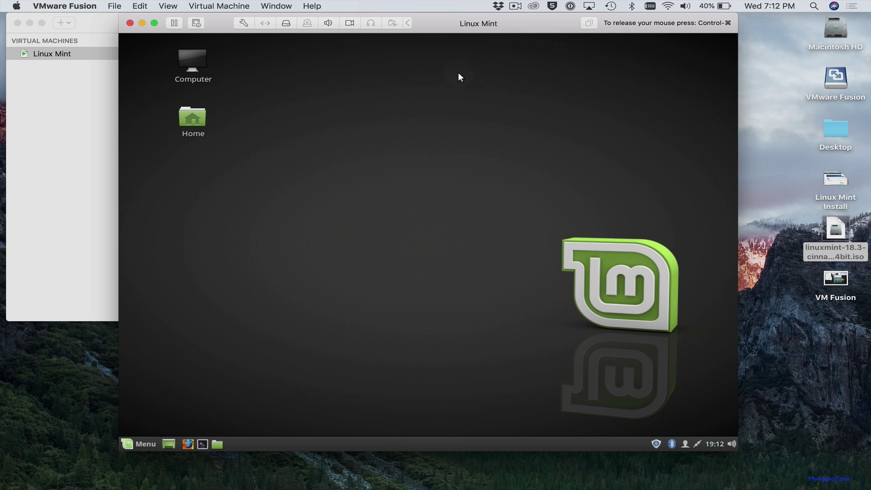
# Open a terminal and run sudo apt-get update, entering the administrator password
pyautogui.doubleClick(202, 446)
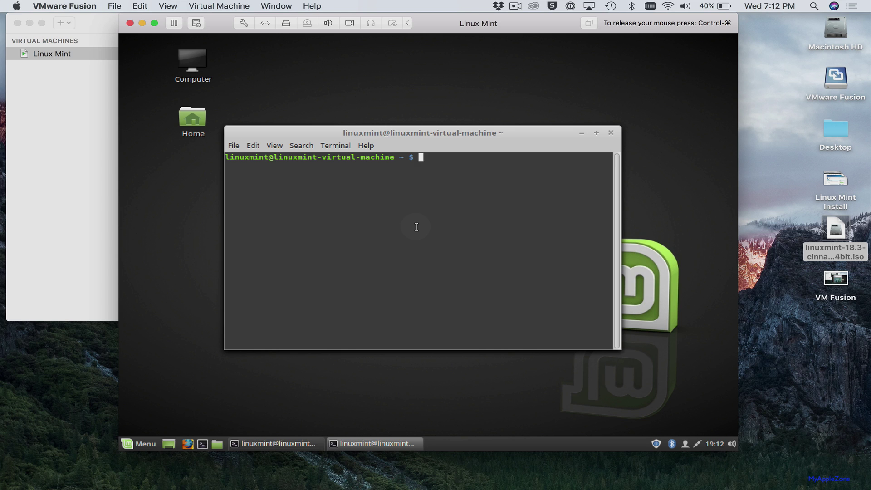
pyautogui.write('sudo apt-get update')
pyautogui.press('Return')
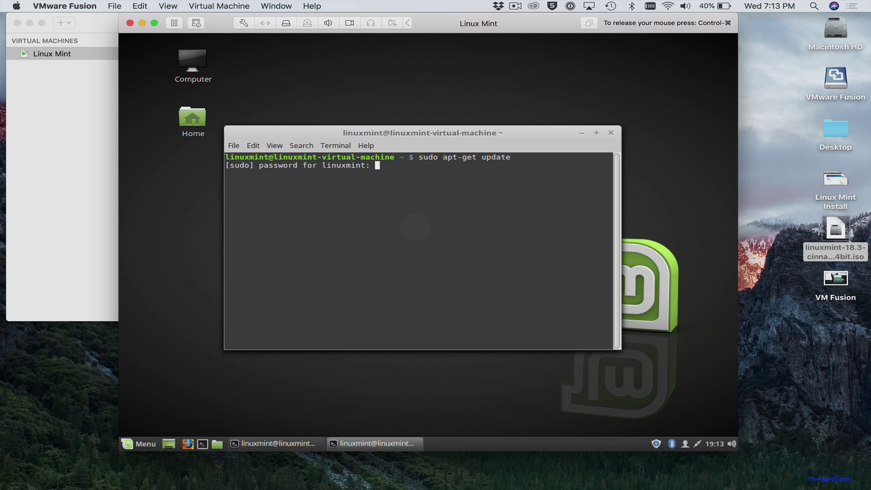
pyautogui.press('Return')
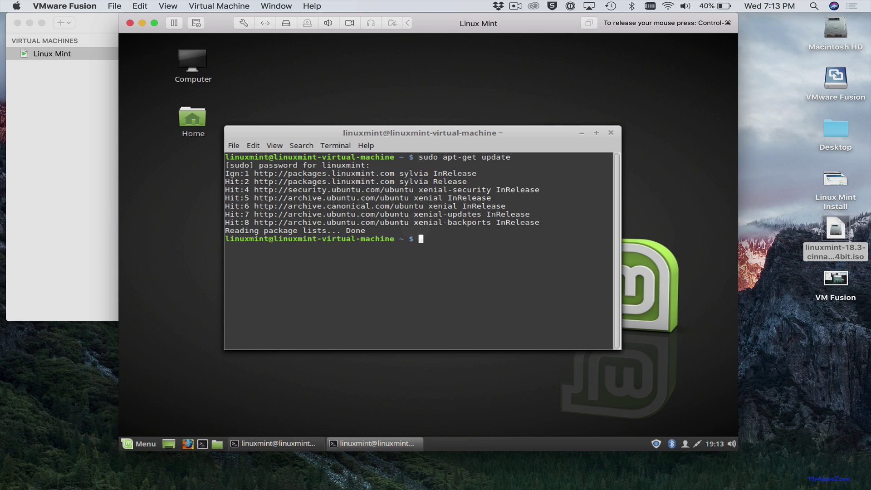
# Install open-vm-tools with sudo apt-get install, confirming with y, then close the front terminal
pyautogui.write('sudo apt-get install')
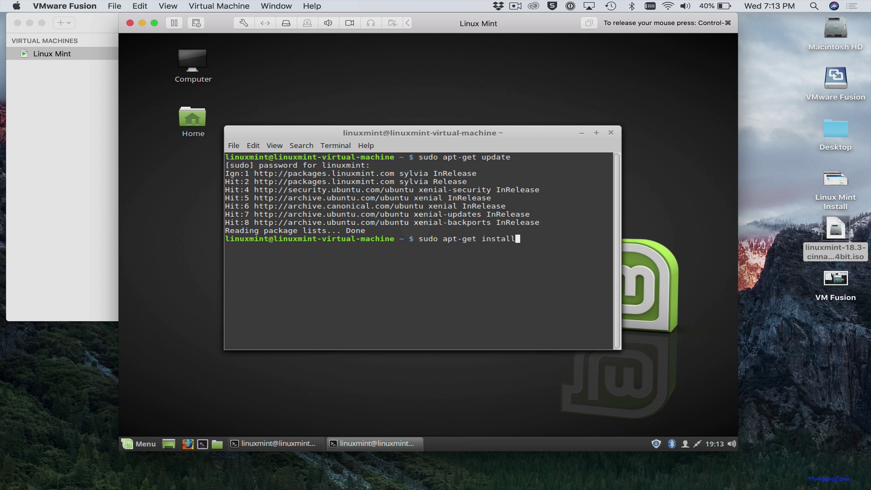
pyautogui.write(' open-vm-tools')
pyautogui.press('Return')
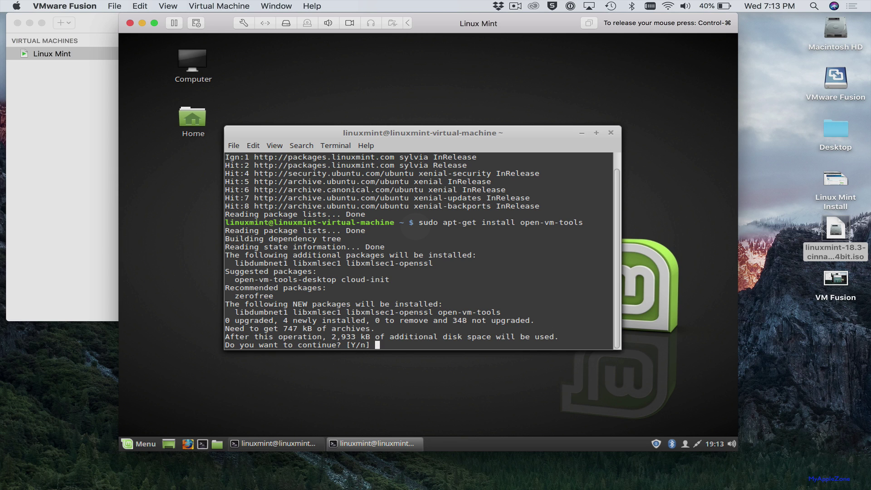
pyautogui.write('y')
pyautogui.press('Return')
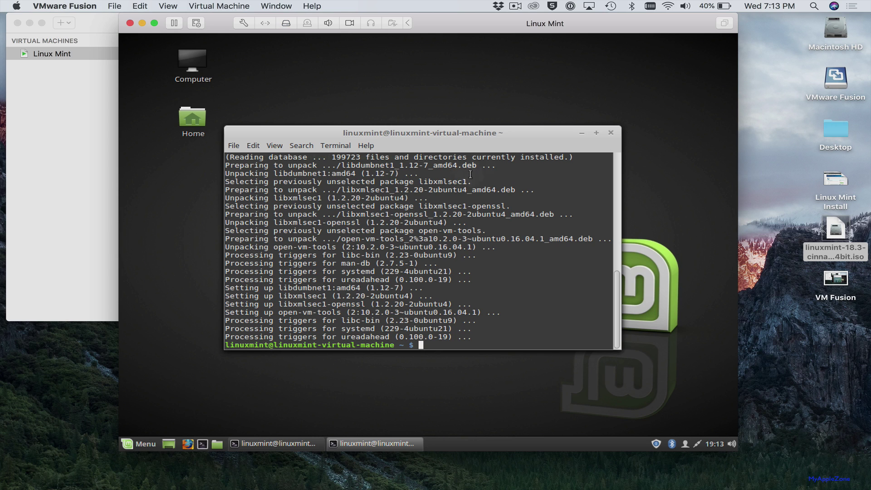
pyautogui.click(610, 133)
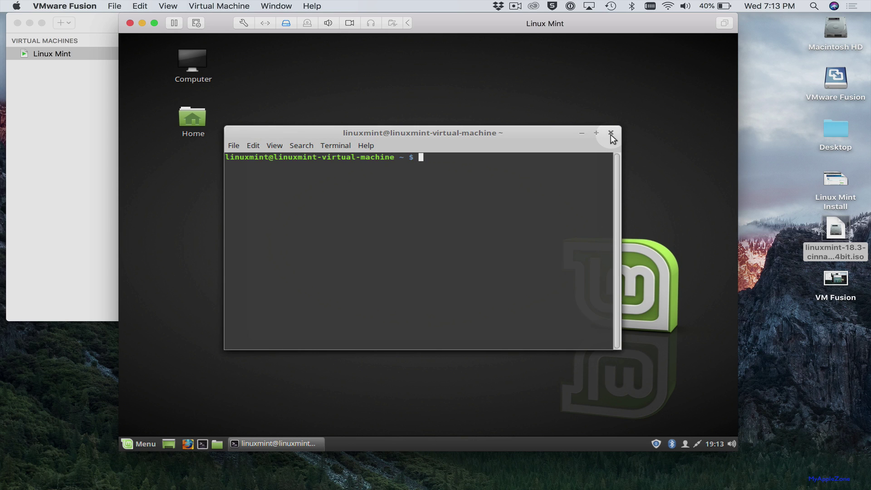
# Close the last terminal window, then launch Firefox and minimize it
pyautogui.click(611, 133)
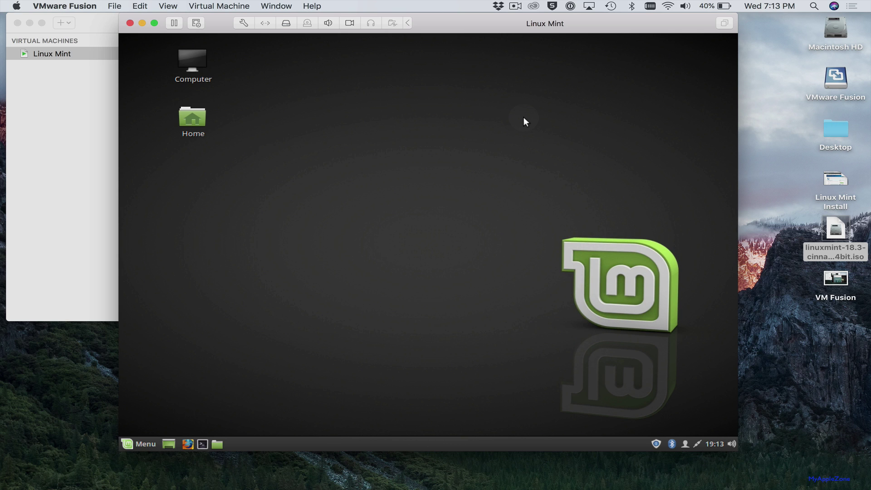
pyautogui.click(188, 443)
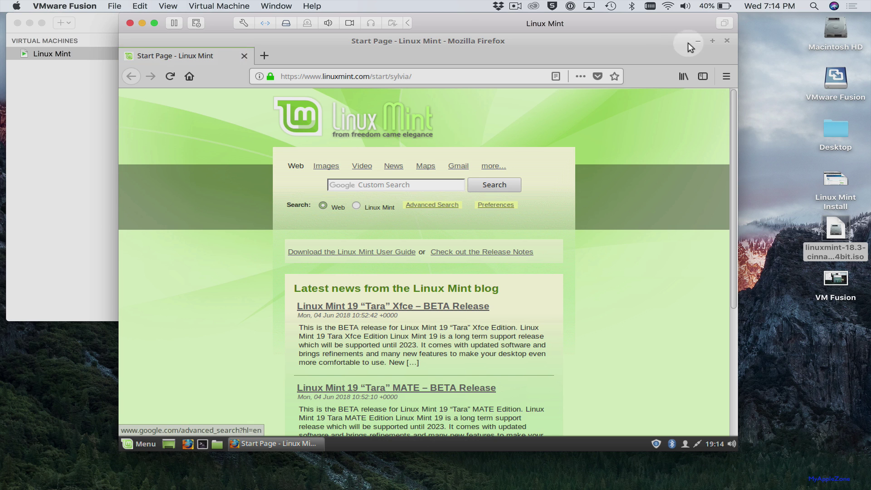
pyautogui.click(698, 40)
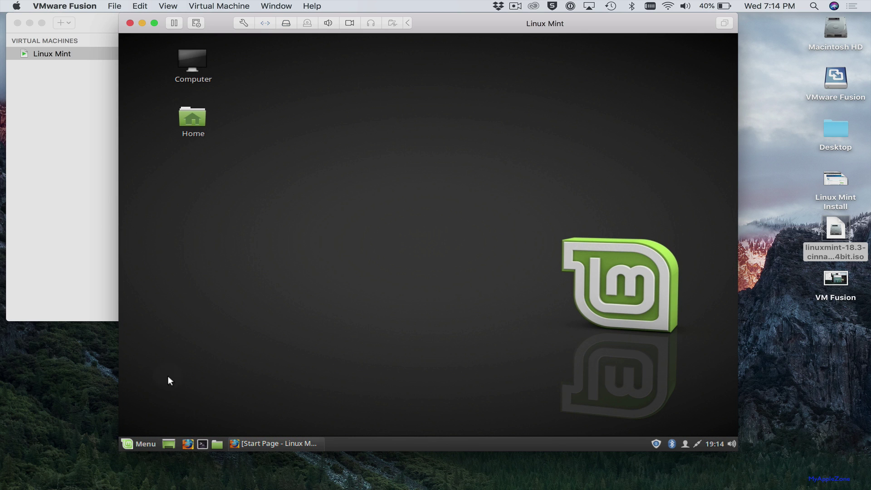
# Open the Mint taskbar Menu and scroll through its application list
pyautogui.click(143, 442)
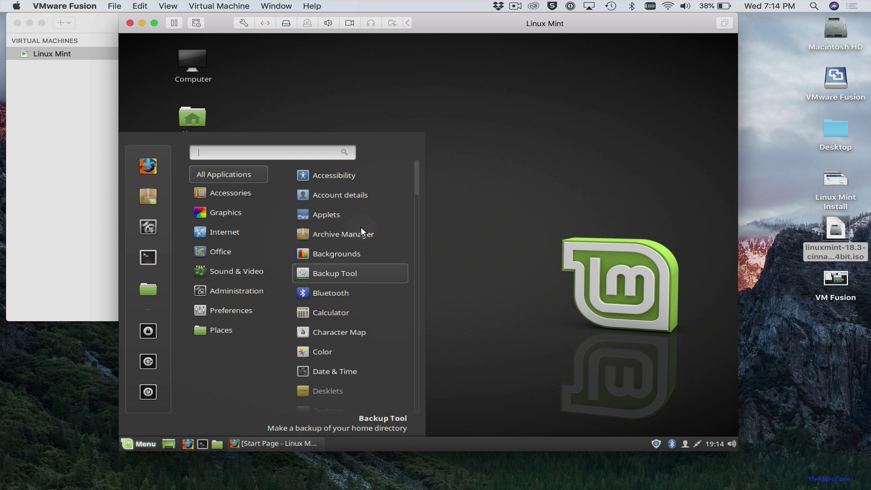
pyautogui.scroll(-5, 360, 227)
pyautogui.scroll(-8, 360, 226)
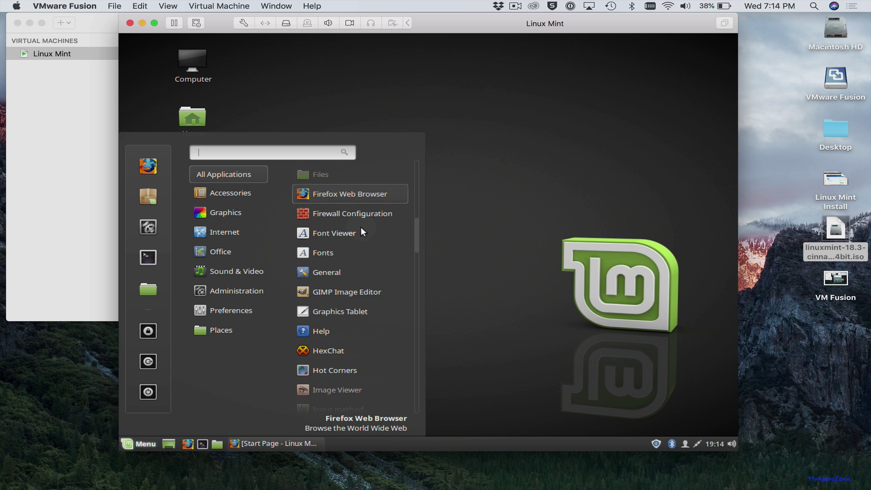
pyautogui.scroll(13, 361, 227)
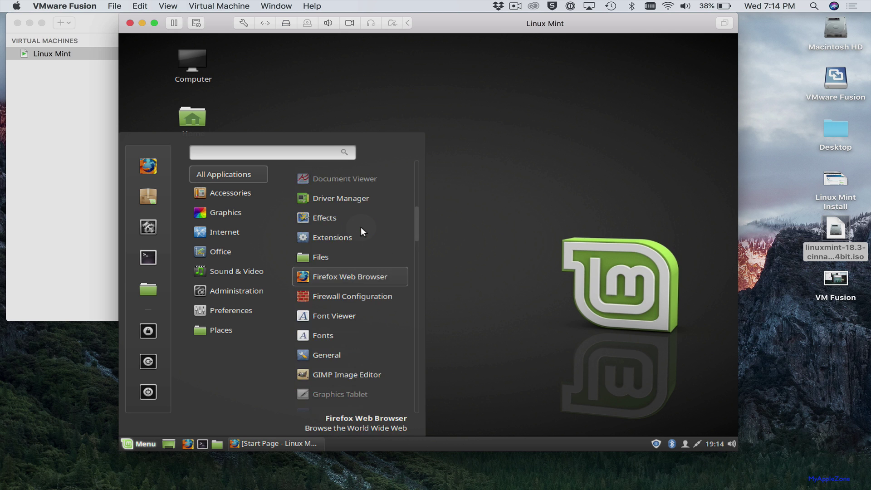
pyautogui.scroll(-6, 361, 227)
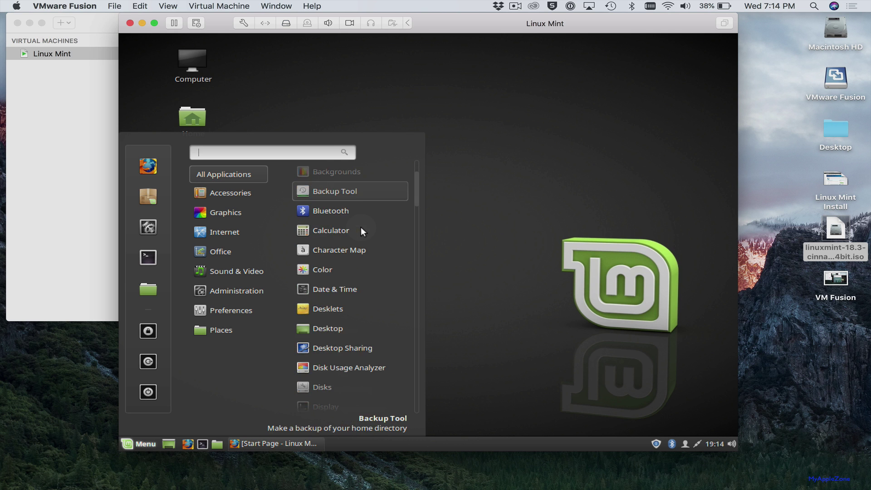
pyautogui.scroll(6, 361, 227)
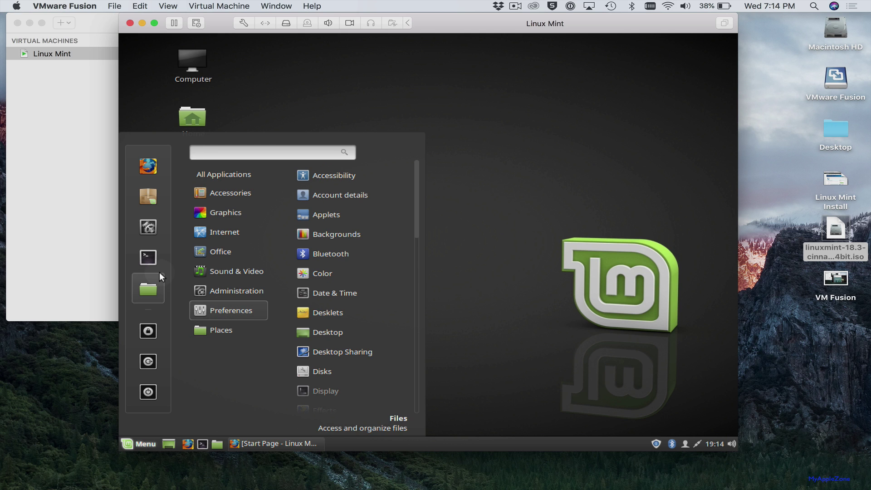
# In System Settings > Display, select the 1360 x 768 (16:9) resolution
pyautogui.click(146, 222)
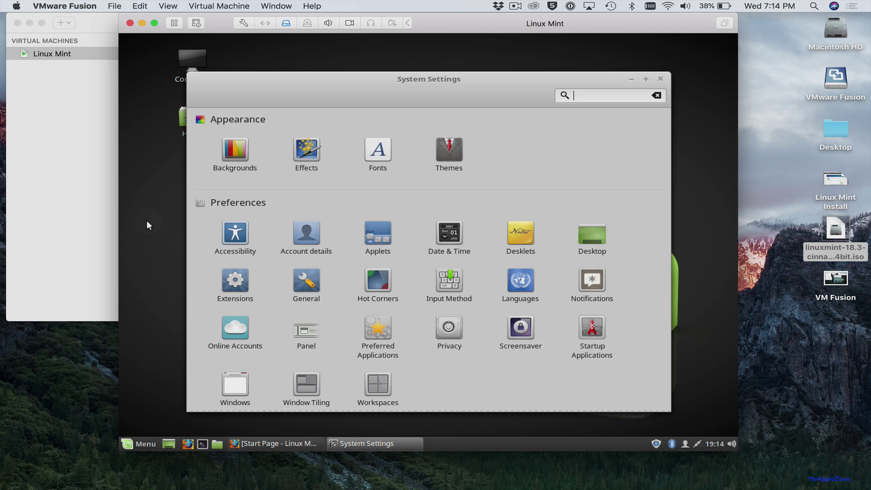
pyautogui.scroll(-5, 410, 276)
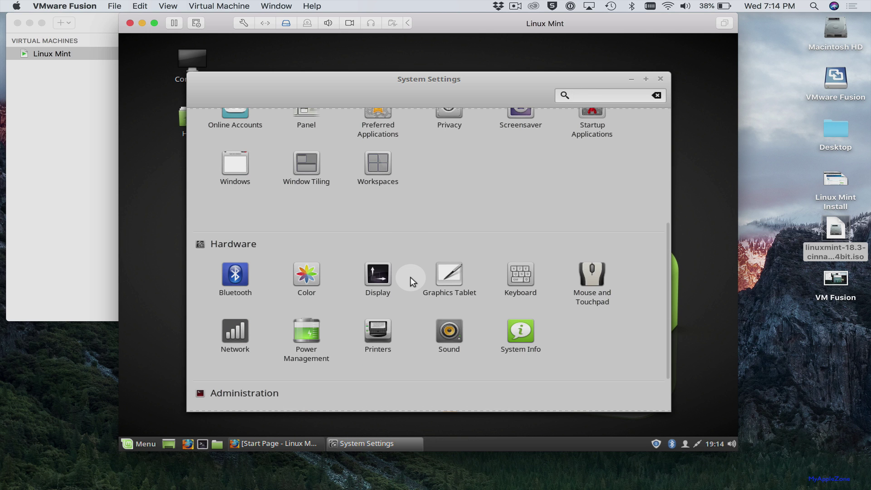
pyautogui.click(386, 273)
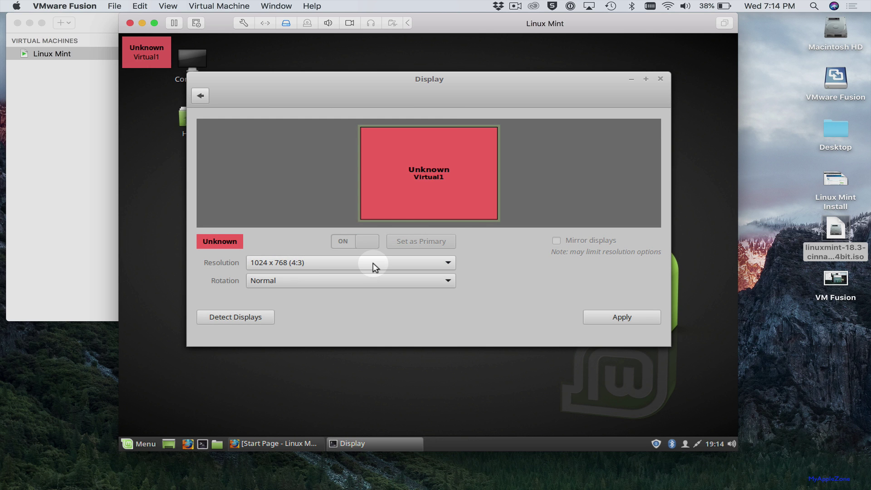
pyautogui.click(373, 263)
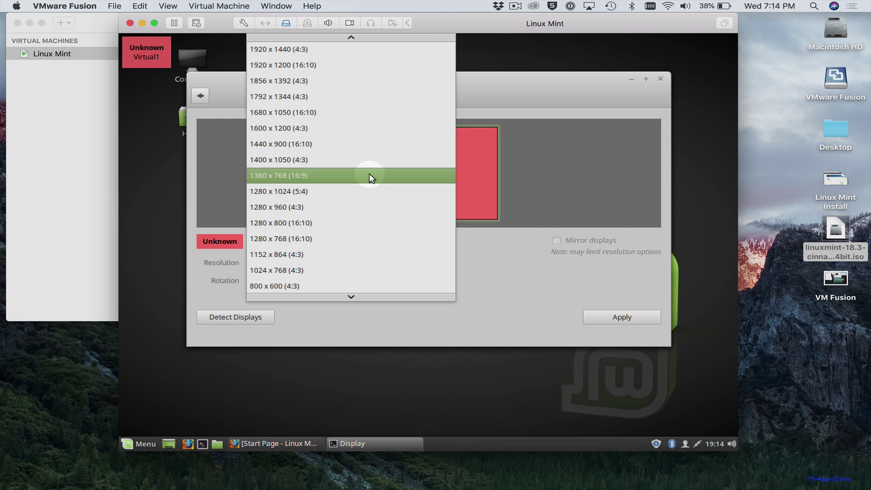
pyautogui.click(365, 154)
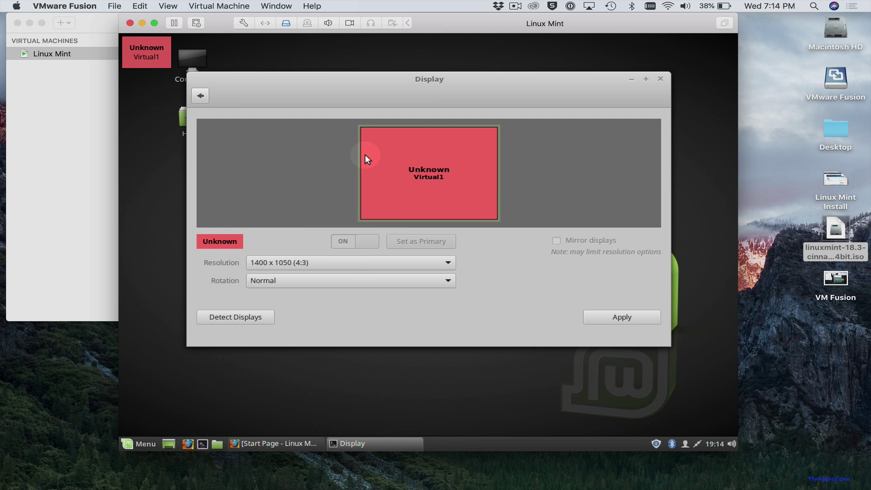
pyautogui.click(358, 262)
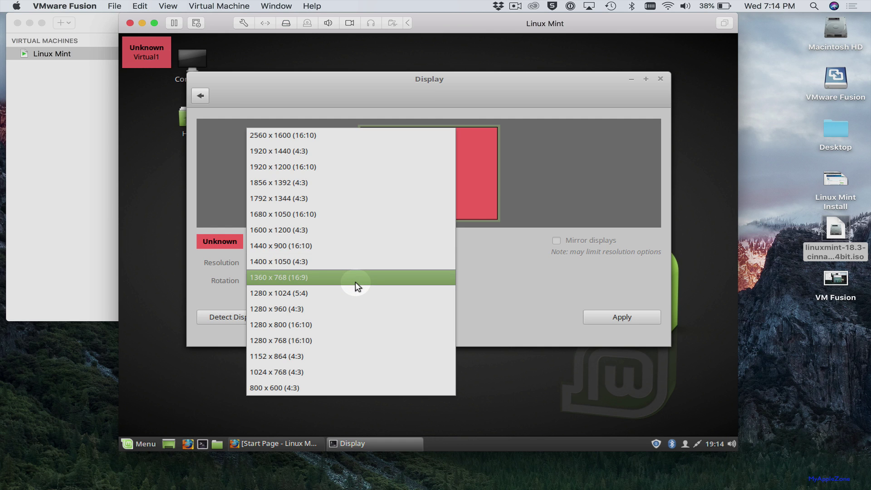
pyautogui.click(355, 281)
pyautogui.click(360, 258)
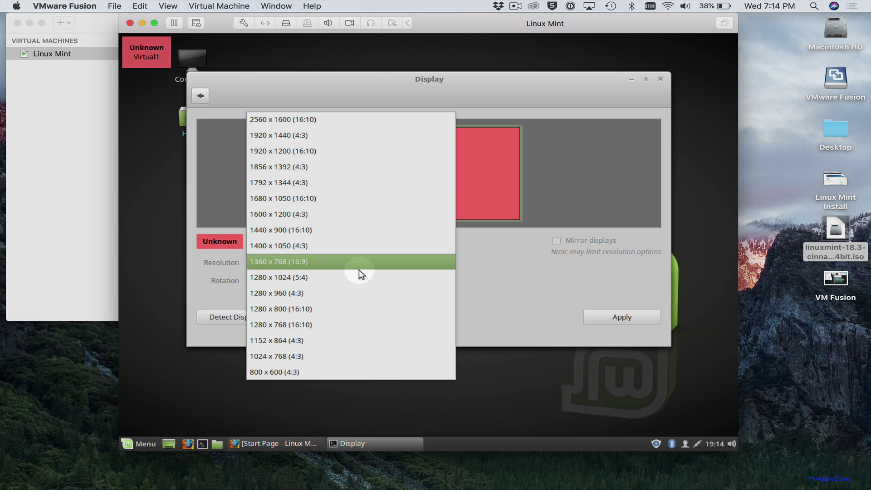
pyautogui.click(358, 276)
pyautogui.click(363, 258)
pyautogui.click(364, 249)
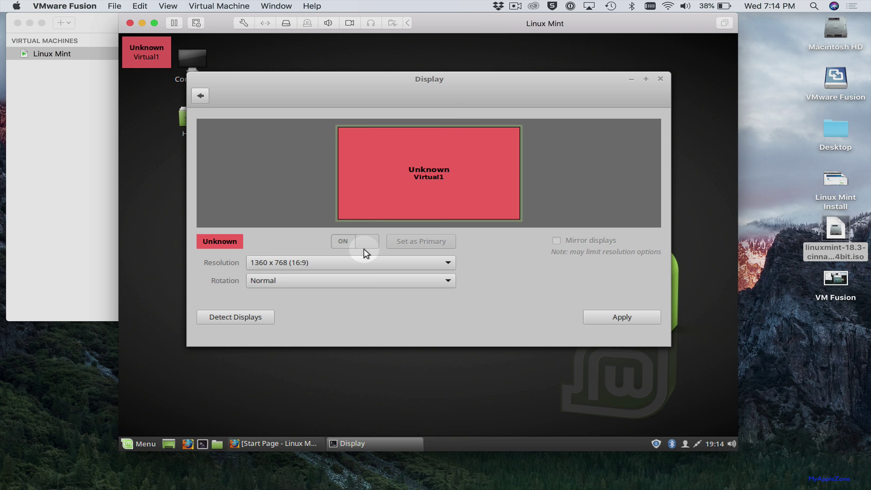
# Apply and keep the new resolution, close Display, and shift the VM window left
pyautogui.click(617, 314)
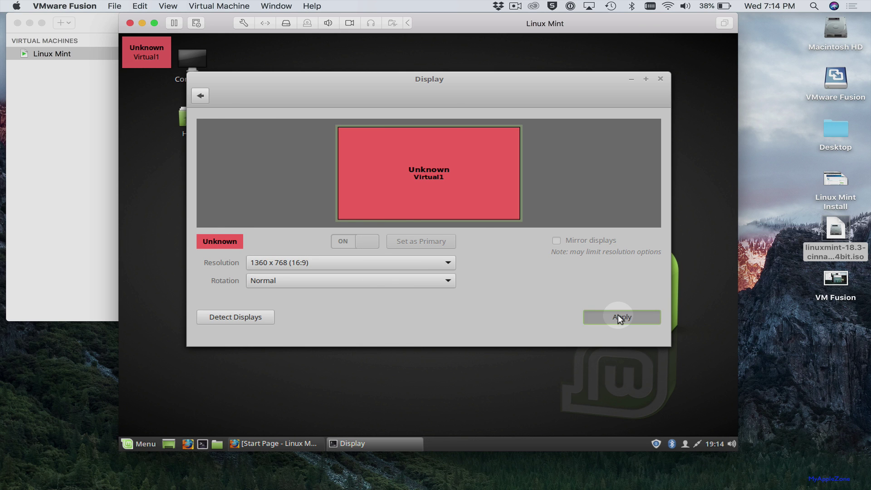
pyautogui.click(535, 217)
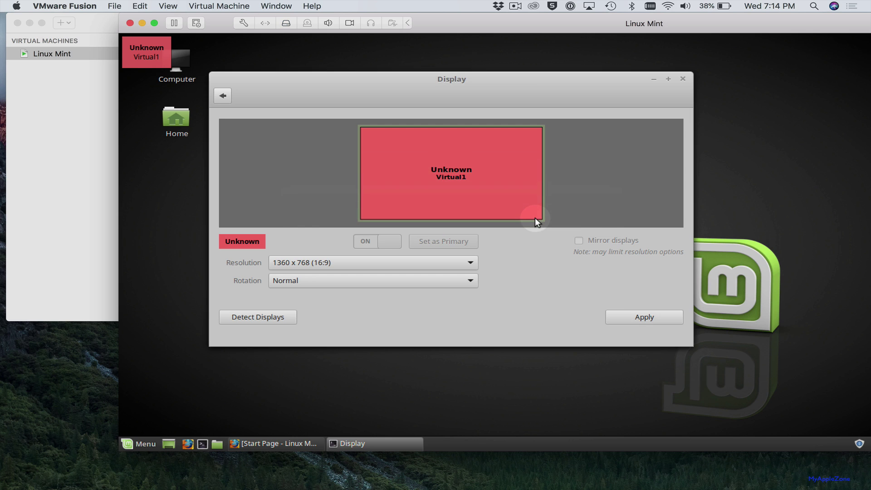
pyautogui.click(681, 83)
pyautogui.moveTo(671, 23); pyautogui.dragTo(568, 17)
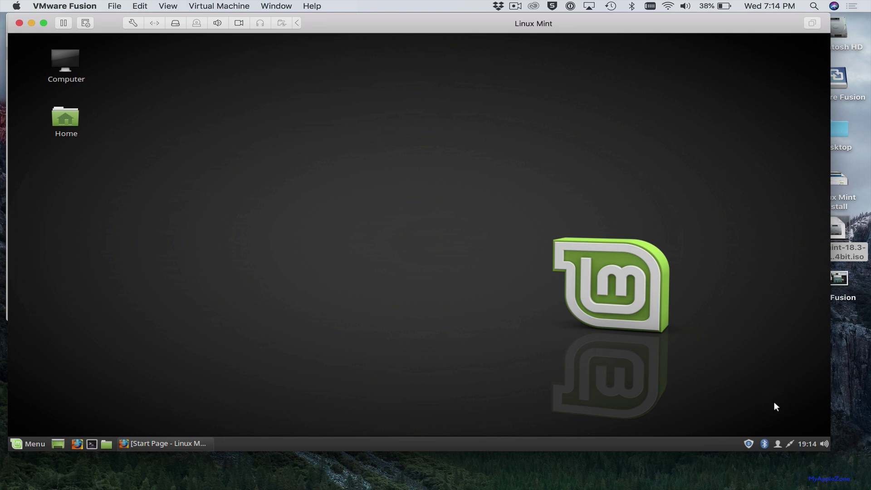
# Power off the Linux Mint guest from the user tray menu with Shut Down
pyautogui.click(776, 445)
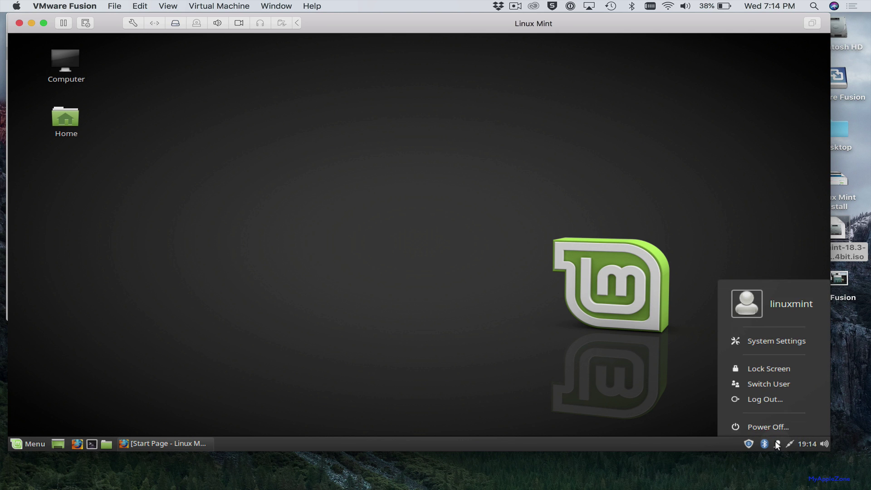
pyautogui.click(766, 419)
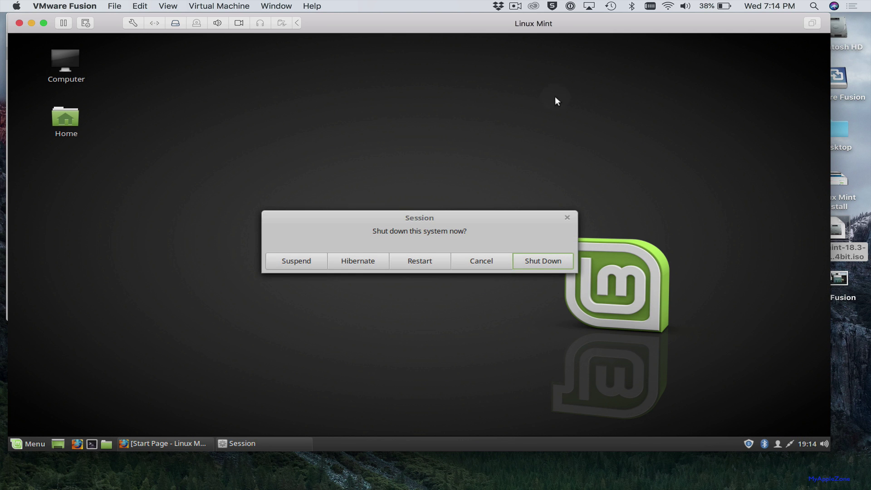
pyautogui.click(533, 257)
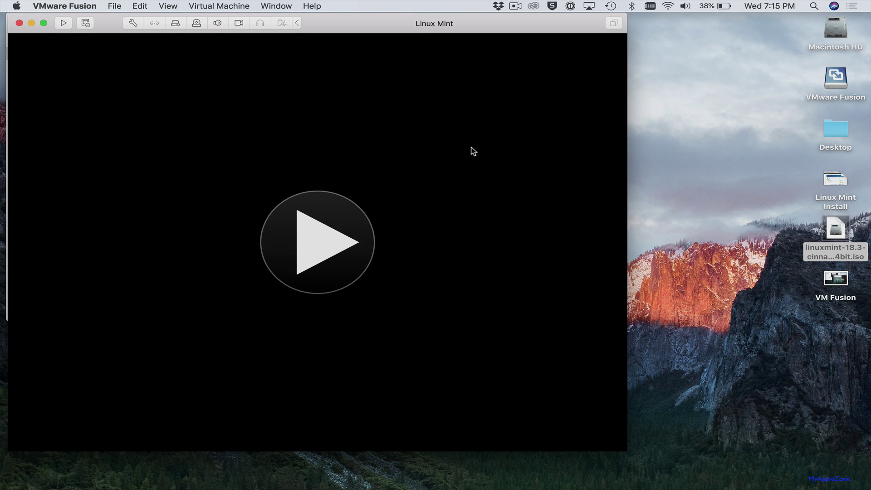
# Move the VM window aside and bring the Virtual Machine Library to the front
pyautogui.click(495, 25)
pyautogui.moveTo(495, 25); pyautogui.dragTo(612, 23)
pyautogui.click(131, 84)
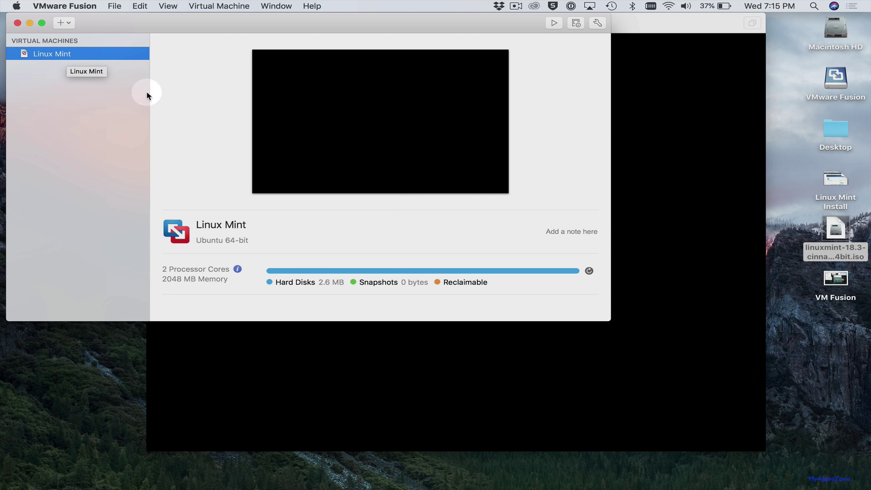
# Start the Linux Mint VM, log in with the account password, and close the Welcome Screen
pyautogui.click(332, 321)
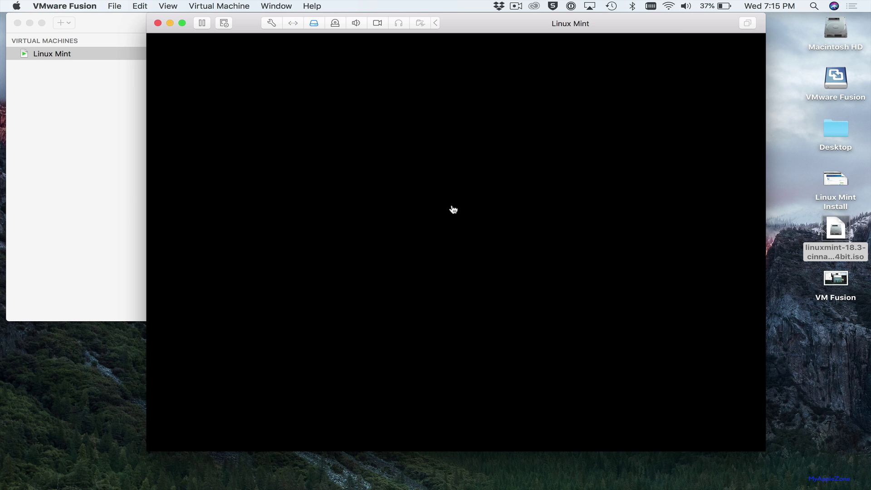
pyautogui.write('****')
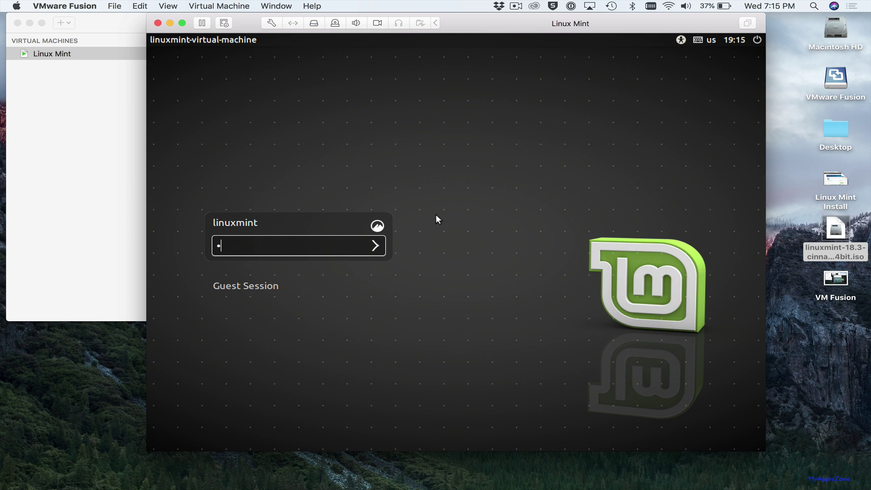
pyautogui.write('*****')
pyautogui.press('Return')
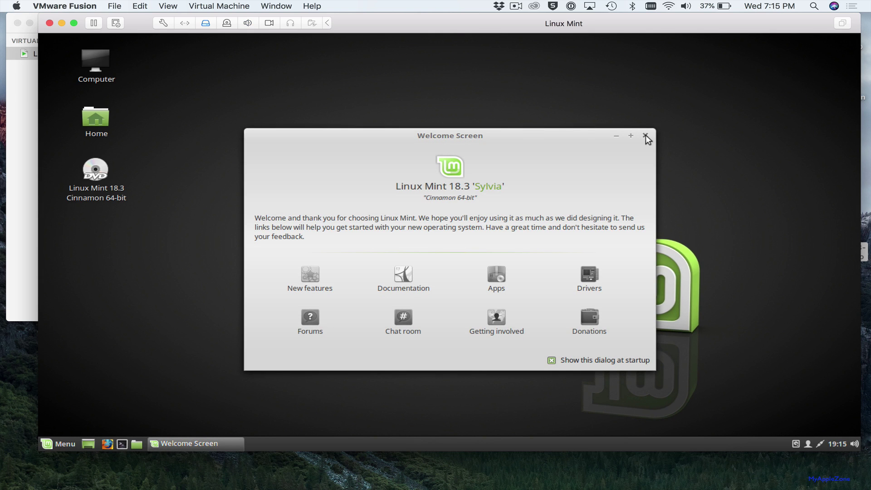
pyautogui.click(645, 135)
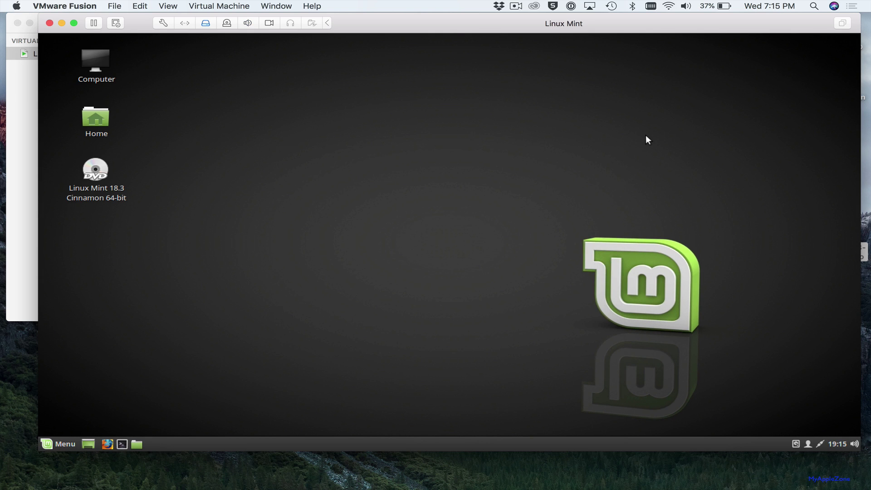